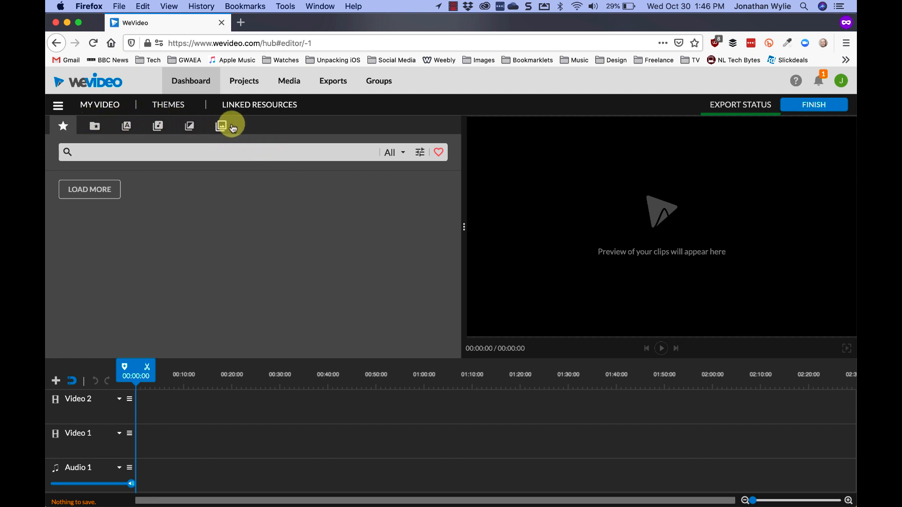
- Open the media import dialog and view the Google Drive files offered as an import source
{"action": "left_click", "coordinate": [96, 127]}
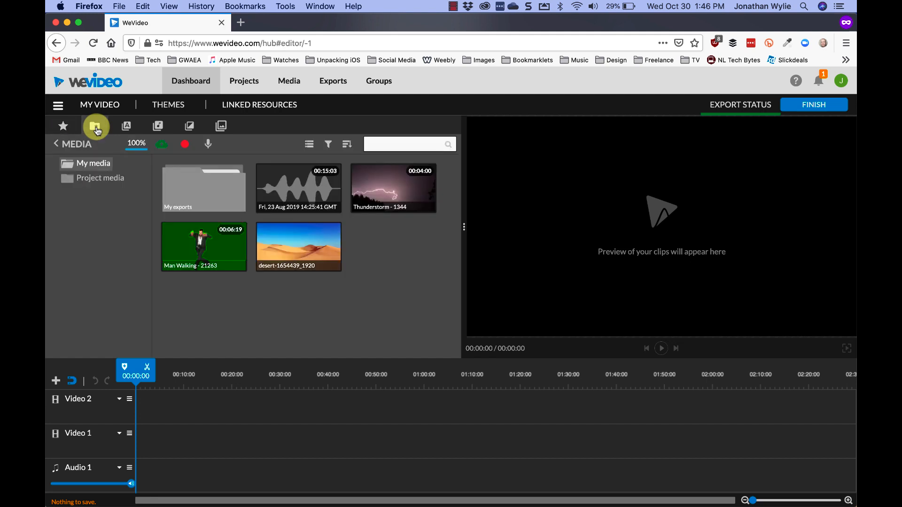
{"action": "left_click", "coordinate": [164, 147]}
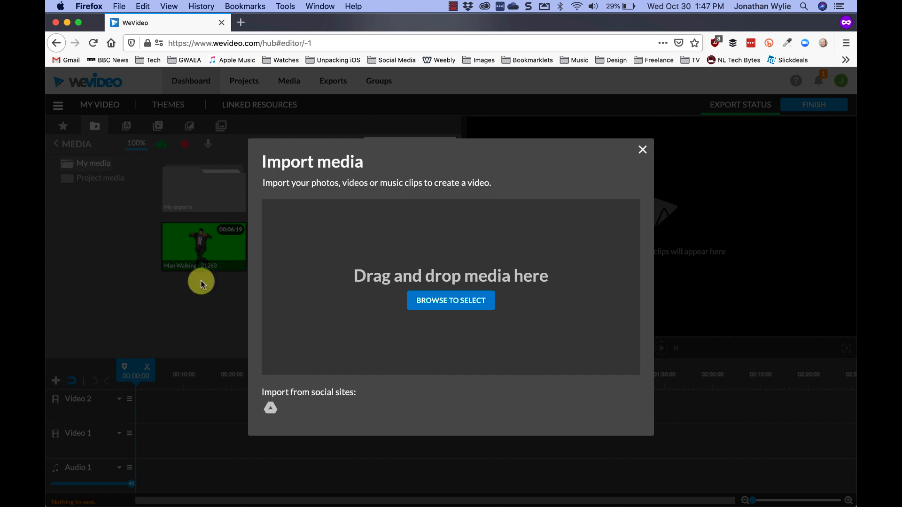
{"action": "left_click", "coordinate": [269, 407]}
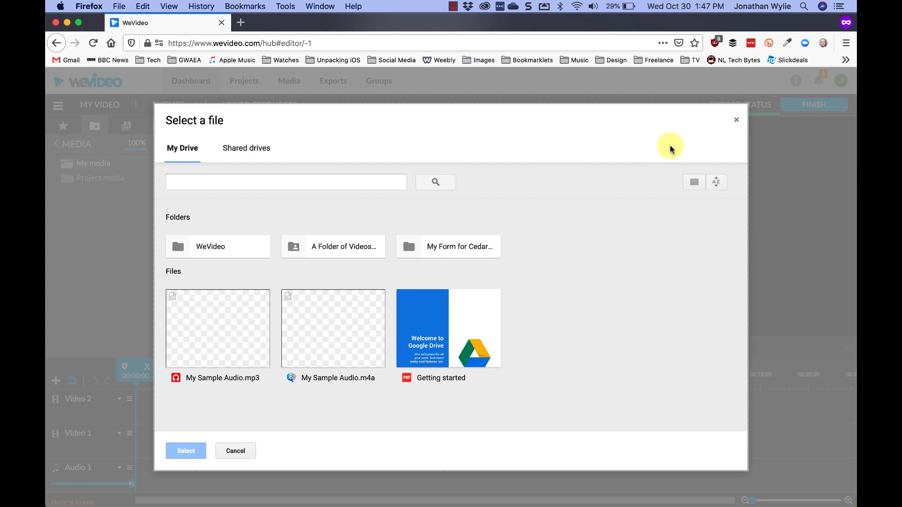
{"action": "left_click", "coordinate": [736, 121]}
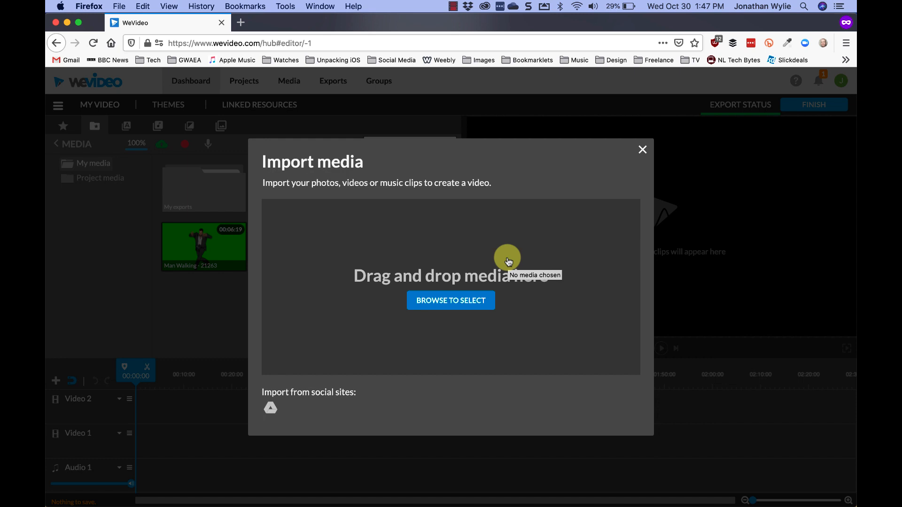
- Import 001 Video, 002video.mov, 003image.jpg and 004video.mp4 from the Desktop into My media
{"action": "left_click", "coordinate": [452, 302]}
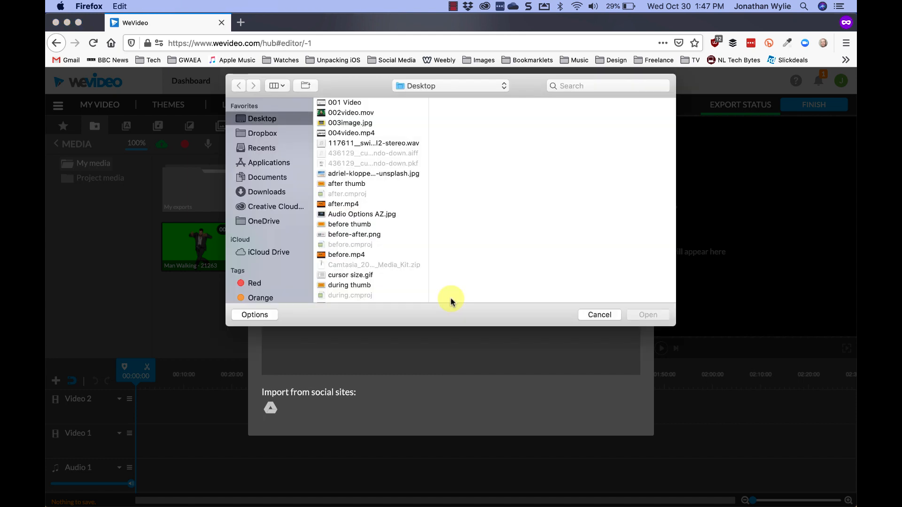
{"action": "left_click", "coordinate": [344, 102]}
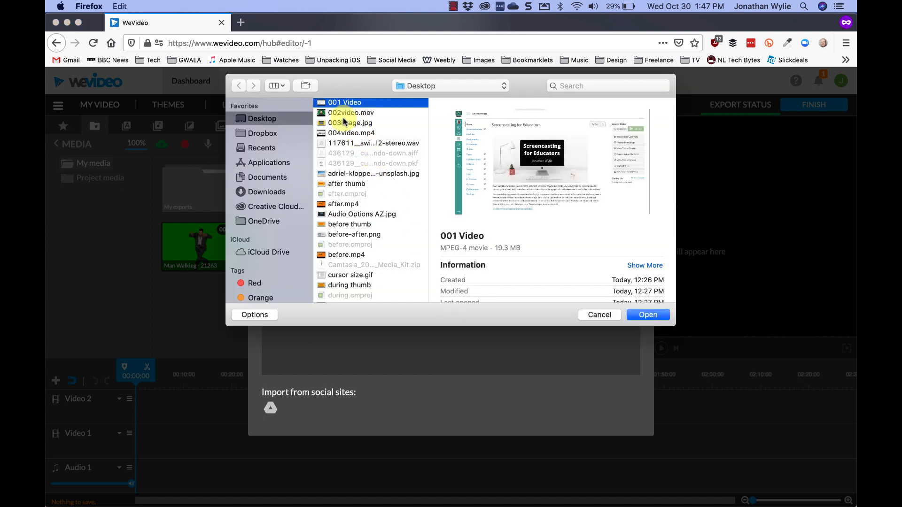
{"action": "left_click", "coordinate": [351, 133], "text": "shift"}
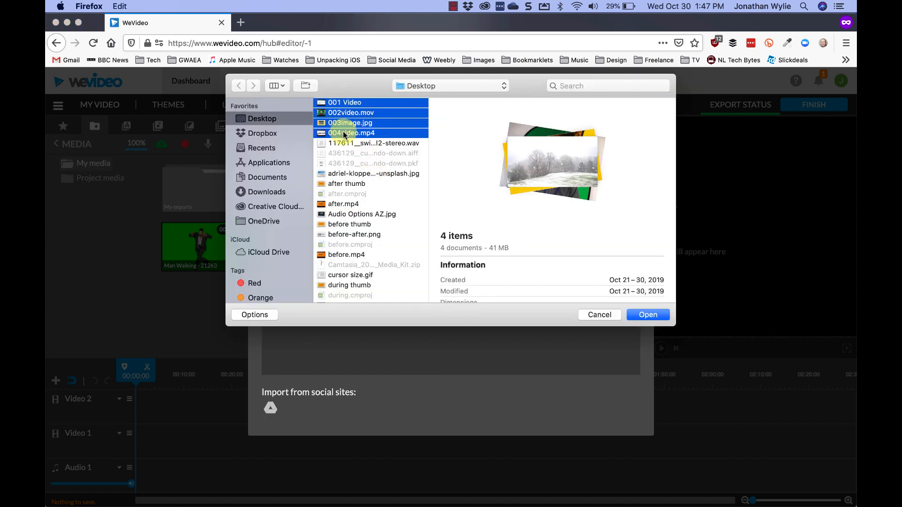
{"action": "left_click", "coordinate": [648, 315]}
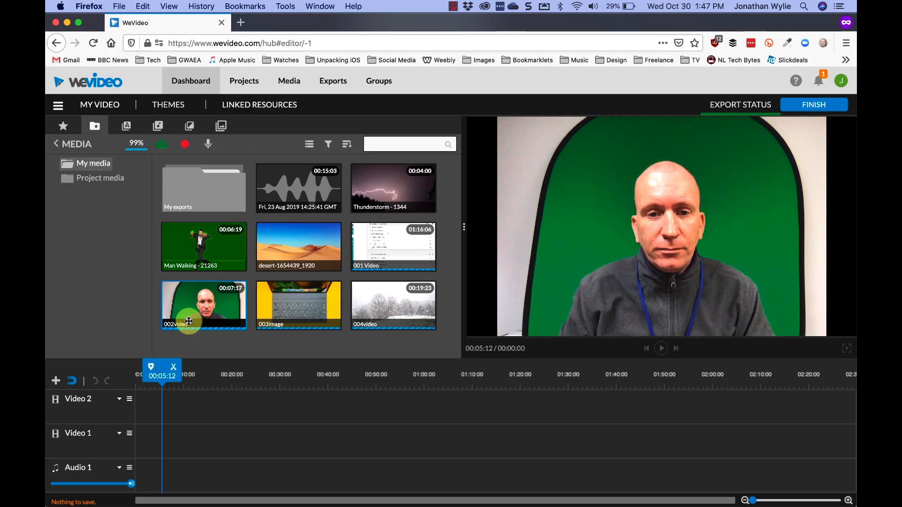
- Place 002video, 001 Video and 004video end to end on the Video 1 track, starting at 00:00:00
{"action": "left_click_drag", "start_coordinate": [188, 322], "coordinate": [155, 440]}
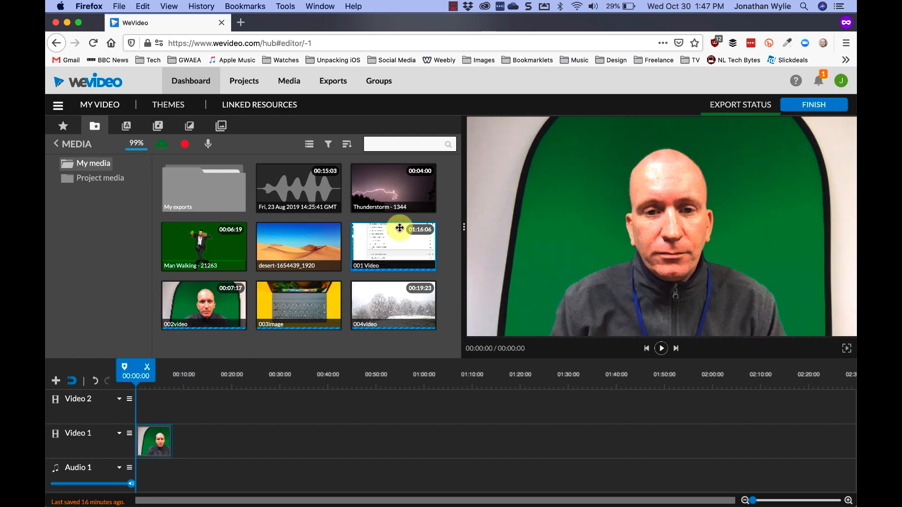
{"action": "left_click_drag", "start_coordinate": [399, 227], "coordinate": [190, 440]}
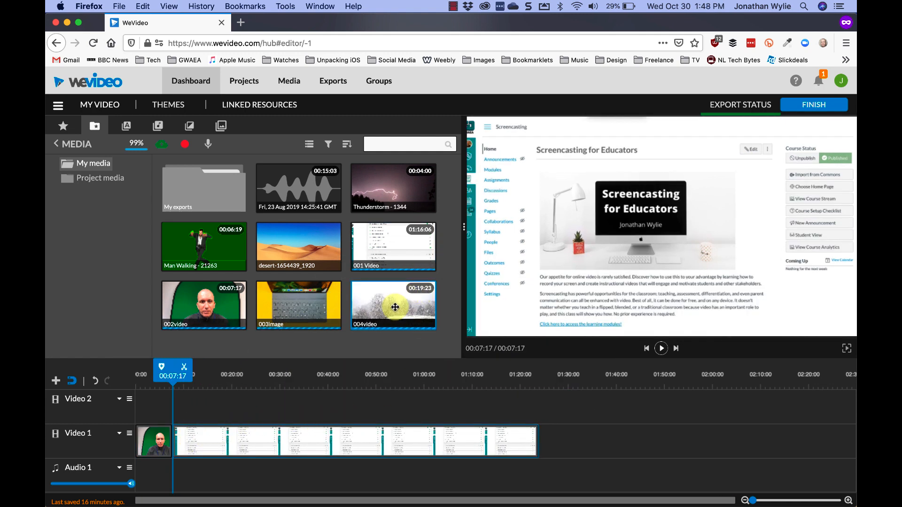
{"action": "left_click_drag", "start_coordinate": [395, 307], "coordinate": [549, 439]}
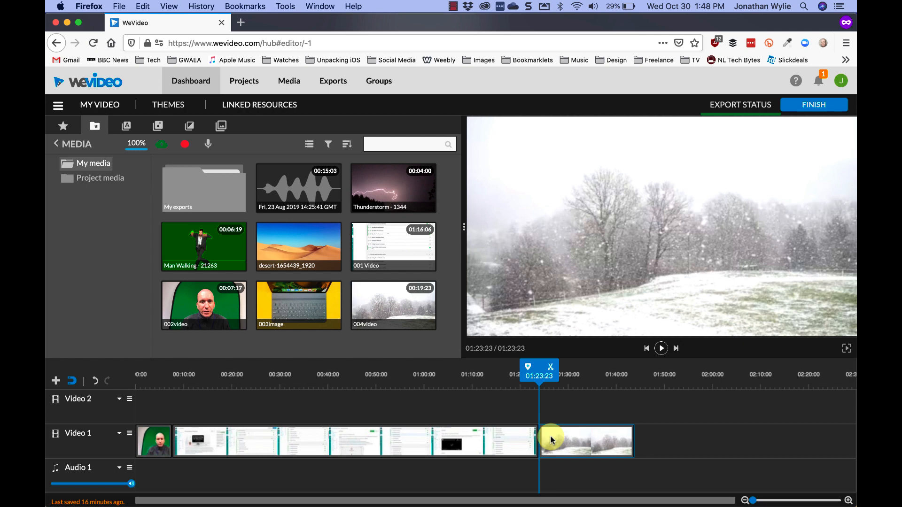
- Move the 004video clip between 002video and 001 Video on the Video 1 track using Insert and push
{"action": "left_click", "coordinate": [551, 439]}
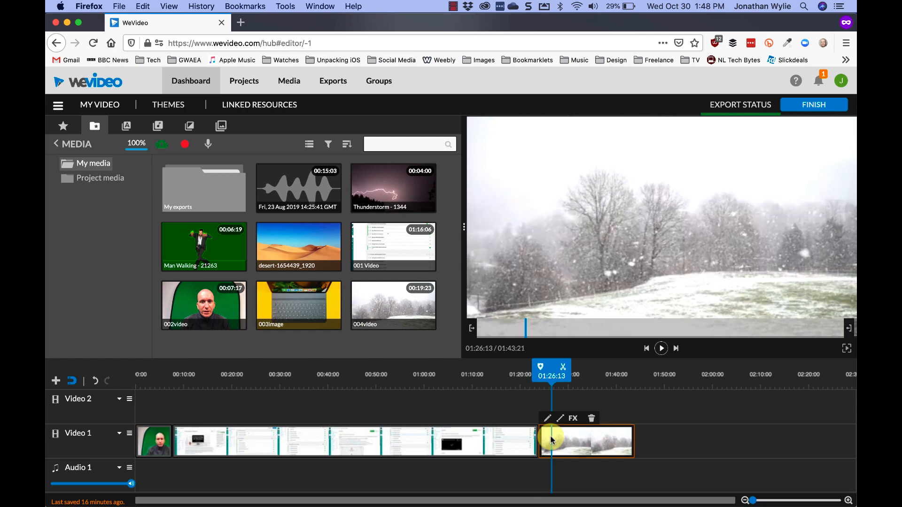
{"action": "left_click_drag", "start_coordinate": [551, 440], "coordinate": [188, 449]}
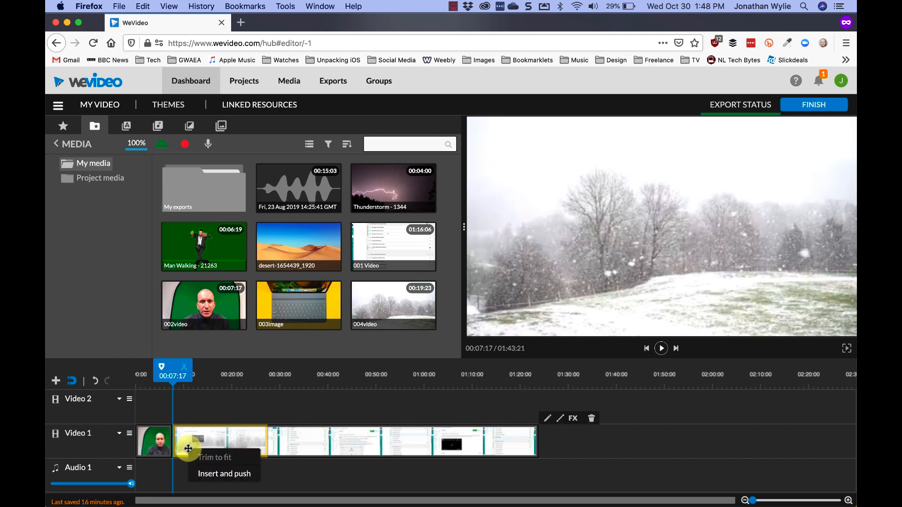
{"action": "left_click", "coordinate": [209, 475]}
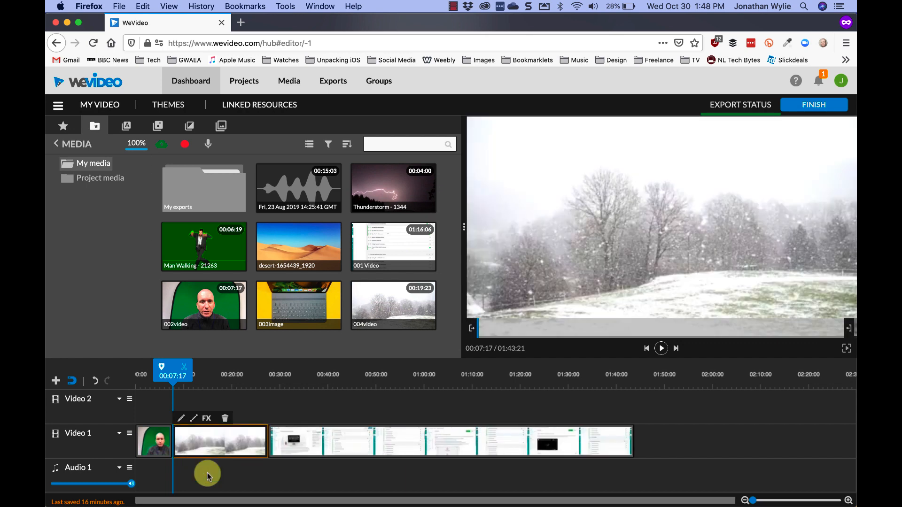
- Return 004video to the end of the Video 1 track and close the gaps around the 001 Video clip
{"action": "left_click_drag", "start_coordinate": [213, 443], "coordinate": [679, 440]}
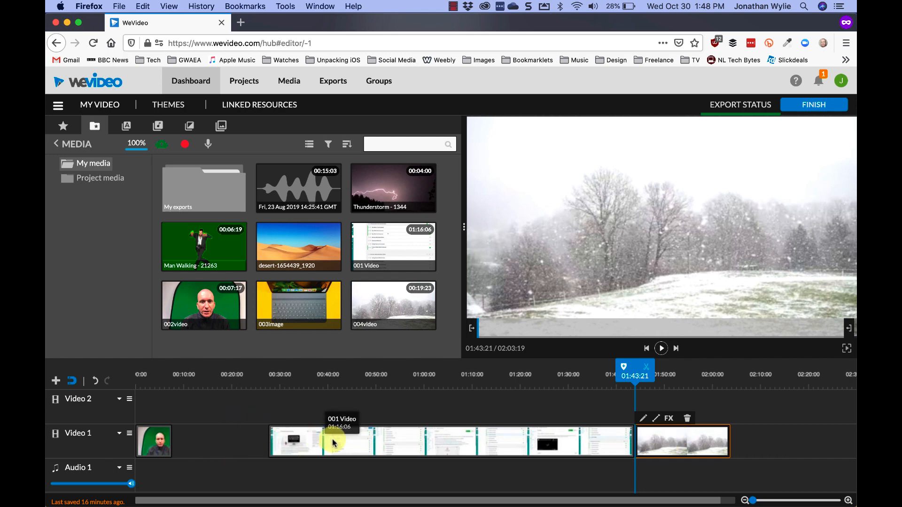
{"action": "left_click_drag", "start_coordinate": [333, 443], "coordinate": [239, 446]}
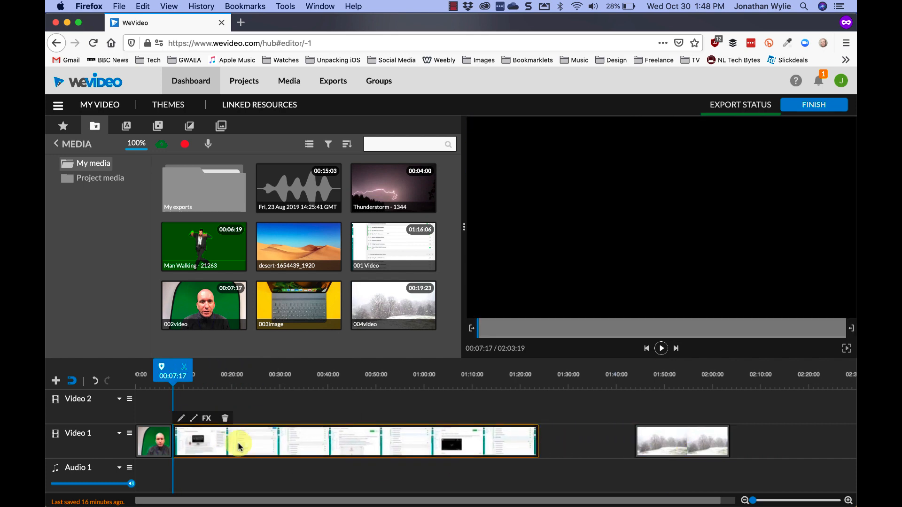
{"action": "left_click_drag", "start_coordinate": [681, 439], "coordinate": [588, 452]}
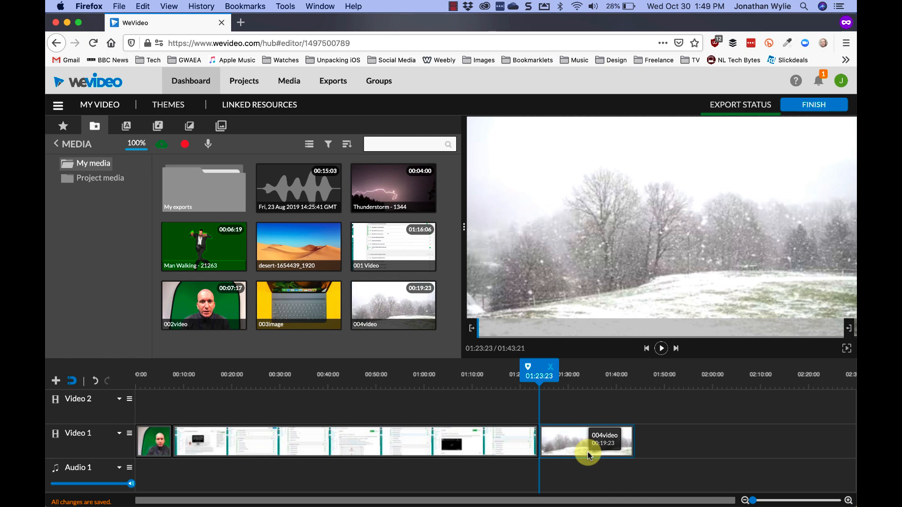
- Trim the start of the 001 Video clip to the 00:15:24 mark and move the clip back against 002video
{"action": "left_click", "coordinate": [295, 442]}
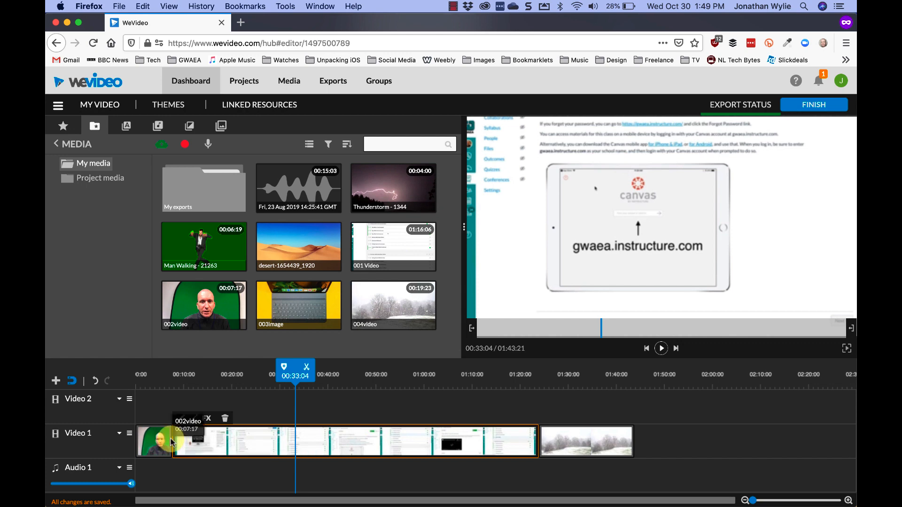
{"action": "left_click_drag", "start_coordinate": [171, 442], "coordinate": [213, 448]}
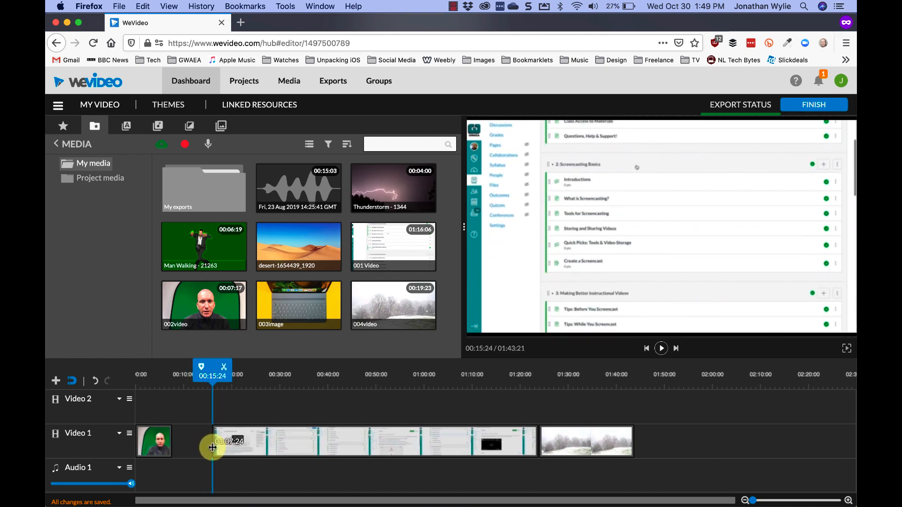
{"action": "left_click_drag", "start_coordinate": [213, 448], "coordinate": [212, 447]}
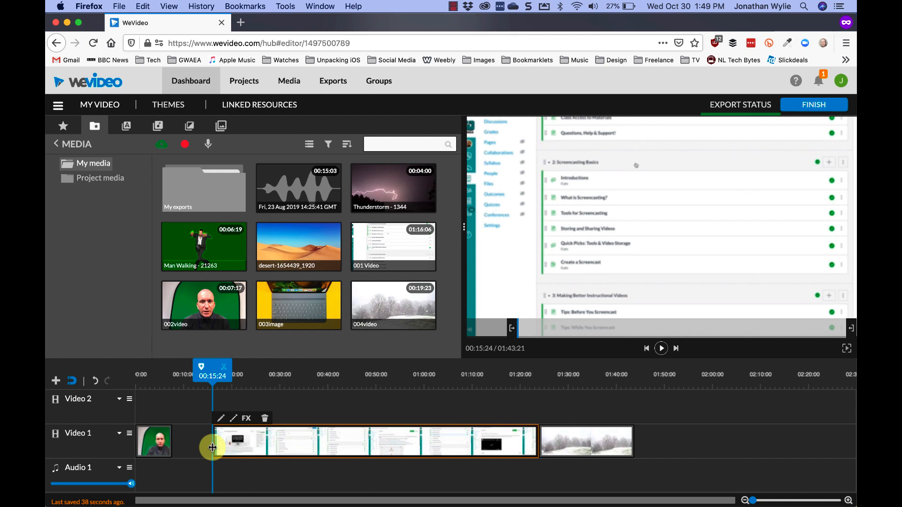
{"action": "left_click_drag", "start_coordinate": [252, 441], "coordinate": [218, 447]}
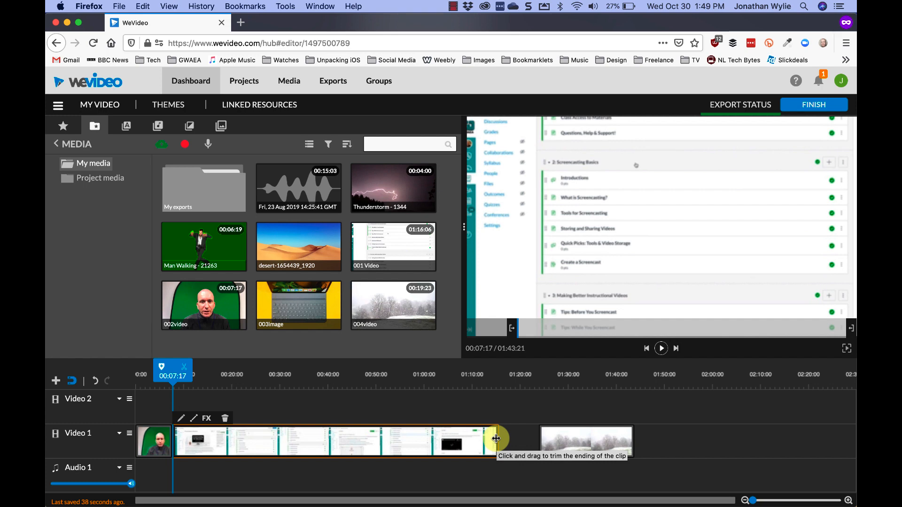
- Trim the end of the 001 Video clip to 01:10:03 and move 004video against its new end
{"action": "left_click_drag", "start_coordinate": [496, 438], "coordinate": [471, 440]}
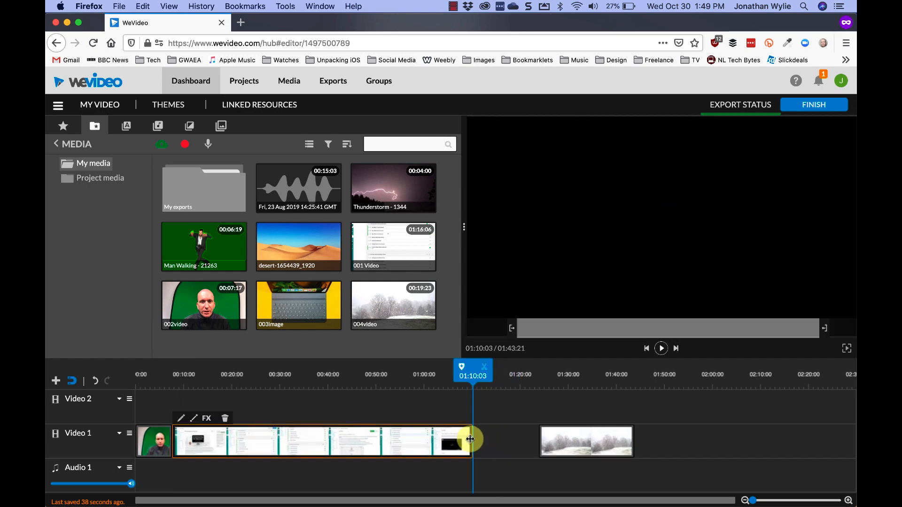
{"action": "left_click", "coordinate": [577, 443]}
{"action": "left_click_drag", "start_coordinate": [557, 444], "coordinate": [515, 453]}
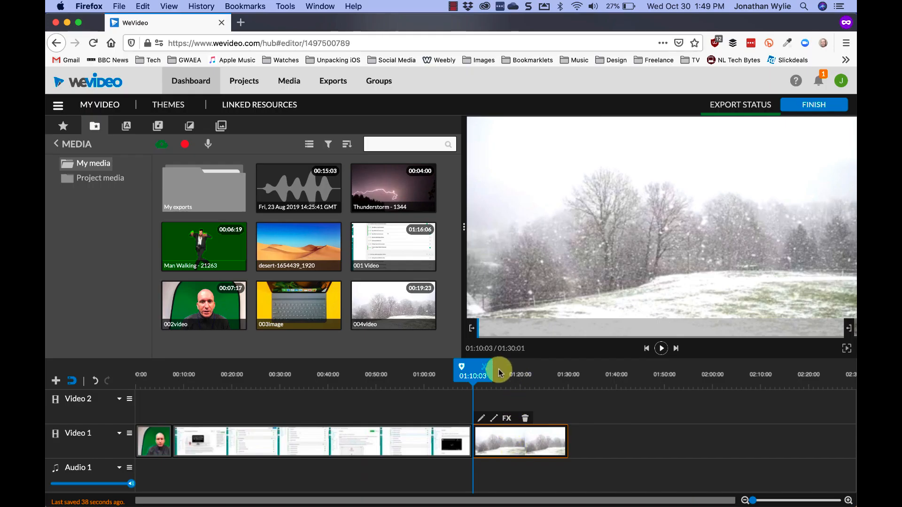
- Split the 001 Video clip on the Video 1 track at 00:34:20
{"action": "left_click", "coordinate": [472, 366]}
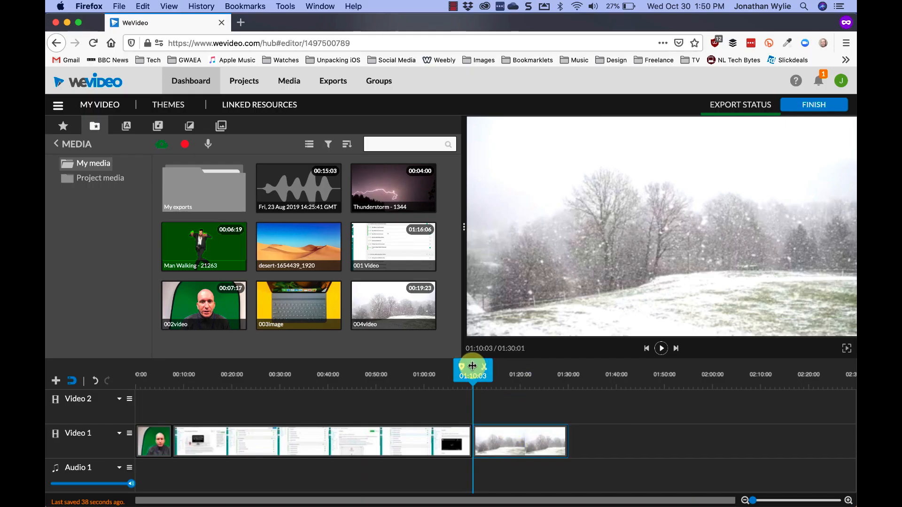
{"action": "left_click_drag", "start_coordinate": [472, 366], "coordinate": [304, 371]}
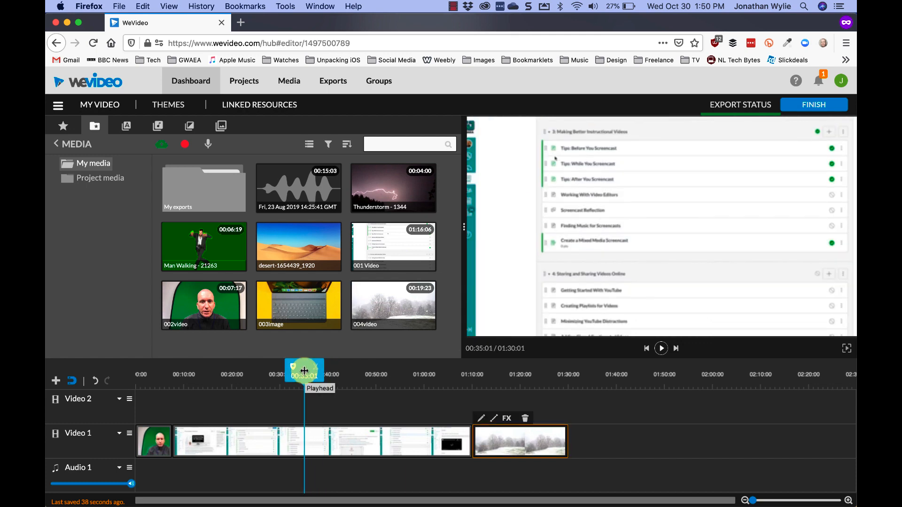
{"action": "left_click", "coordinate": [304, 441]}
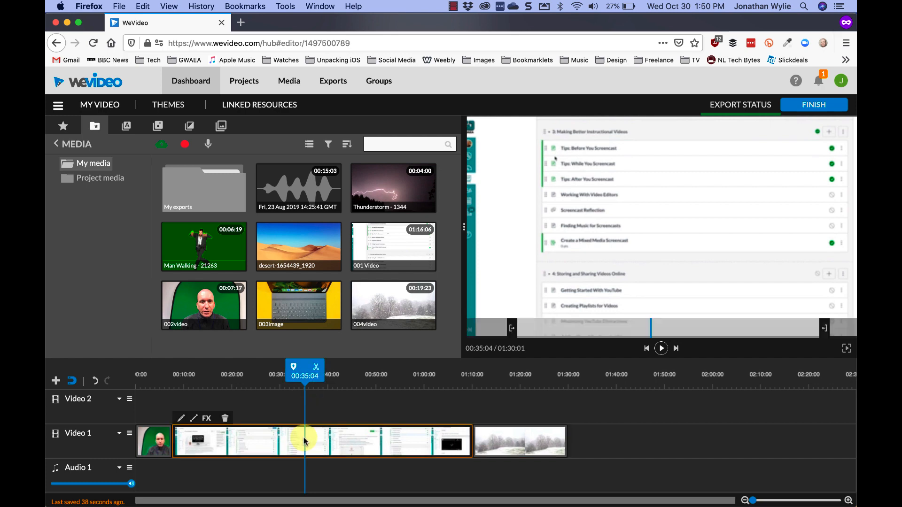
{"action": "left_click", "coordinate": [305, 365]}
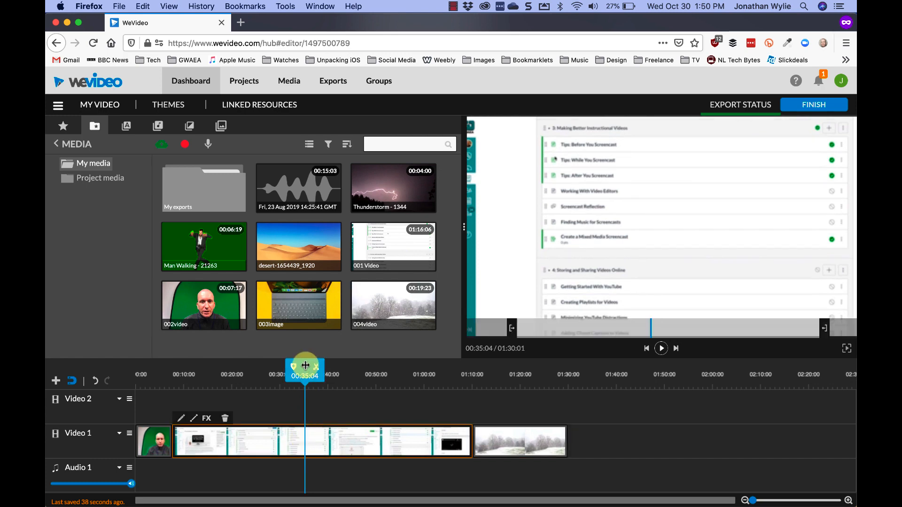
{"action": "mouse_move", "coordinate": [305, 365]}
{"action": "left_mouse_down"}
{"action": "mouse_move", "coordinate": [312, 366]}
{"action": "mouse_move", "coordinate": [303, 367]}
{"action": "left_mouse_up"}
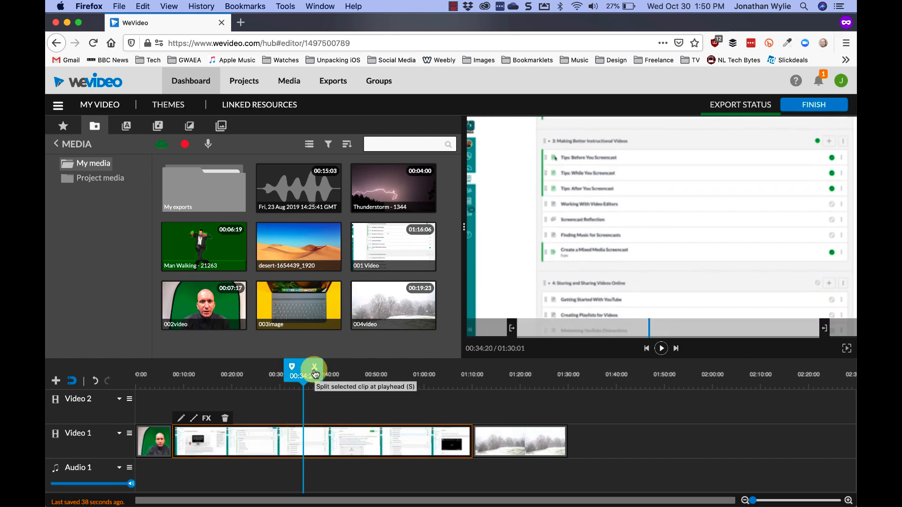
{"action": "left_click", "coordinate": [314, 369]}
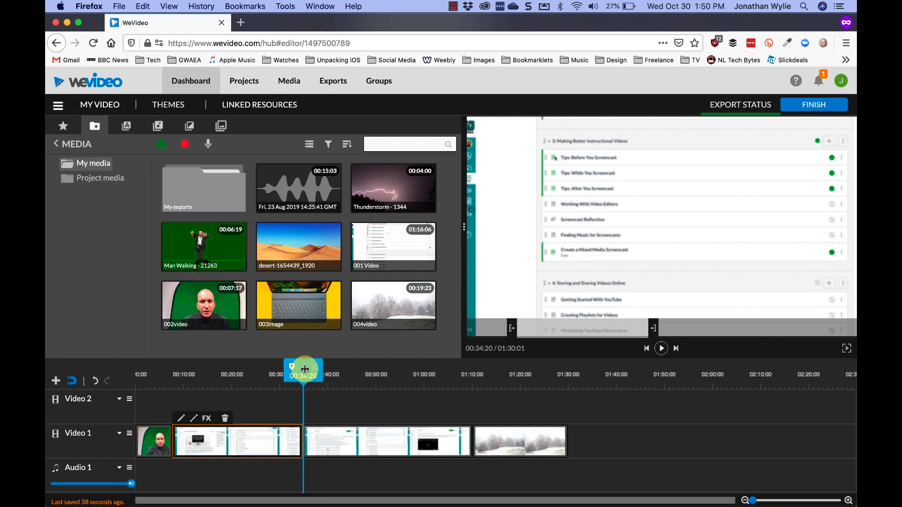
- Split the second part of the 001 Video clip at 00:41:12
{"action": "left_click_drag", "start_coordinate": [305, 370], "coordinate": [318, 369]}
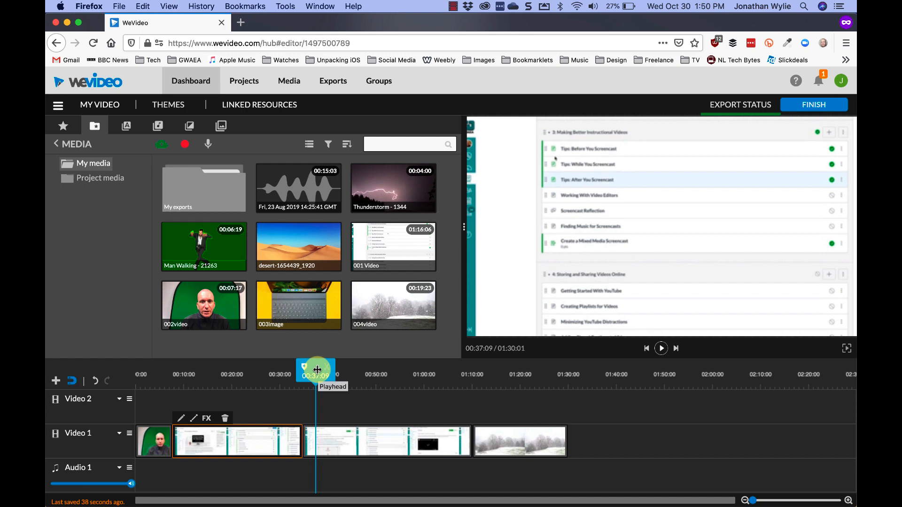
{"action": "left_click", "coordinate": [335, 451]}
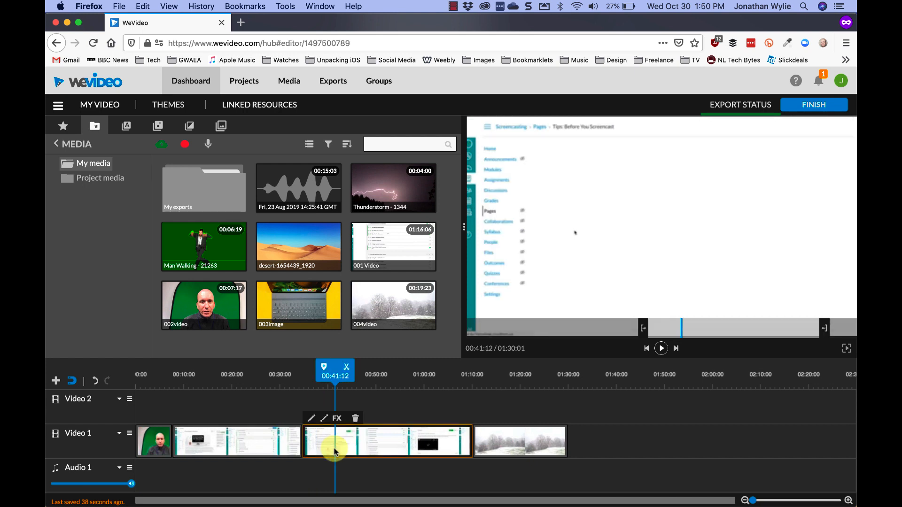
{"action": "left_click", "coordinate": [347, 371]}
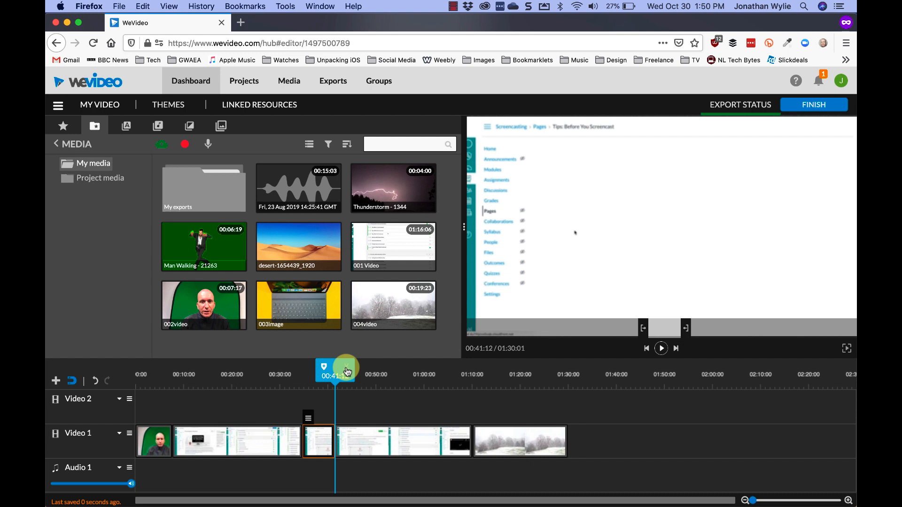
- Delete the short middle segment of 001 Video between the two splits, leaving the neighbouring clips in place
{"action": "left_click", "coordinate": [232, 440]}
{"action": "left_click", "coordinate": [313, 451]}
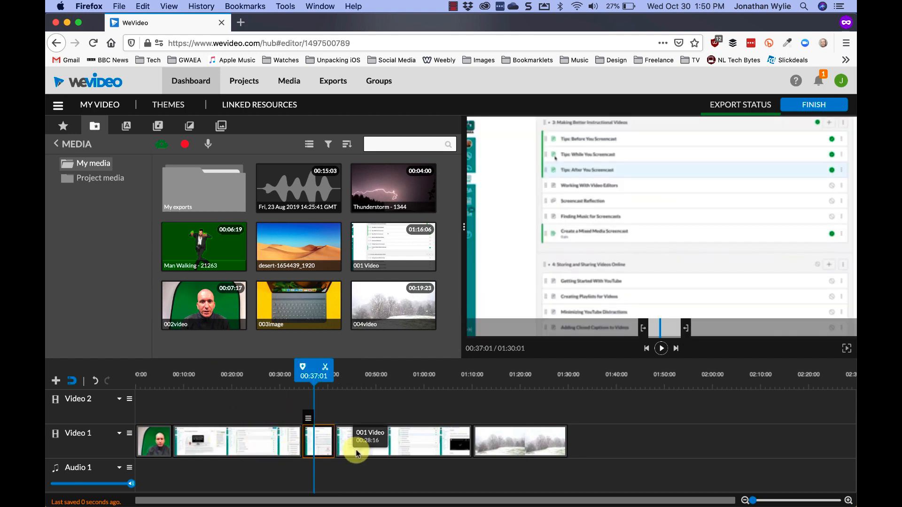
{"action": "left_click", "coordinate": [356, 454]}
{"action": "left_click", "coordinate": [319, 451]}
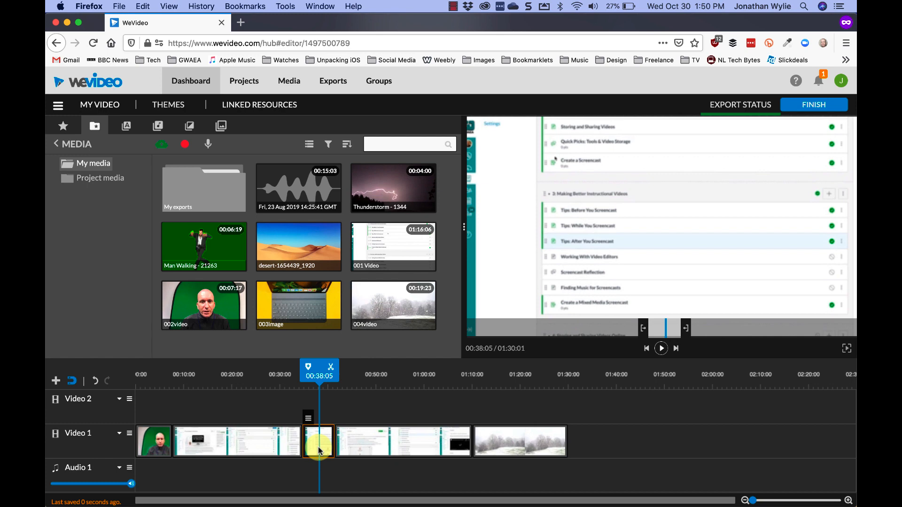
{"action": "key", "text": "Delete"}
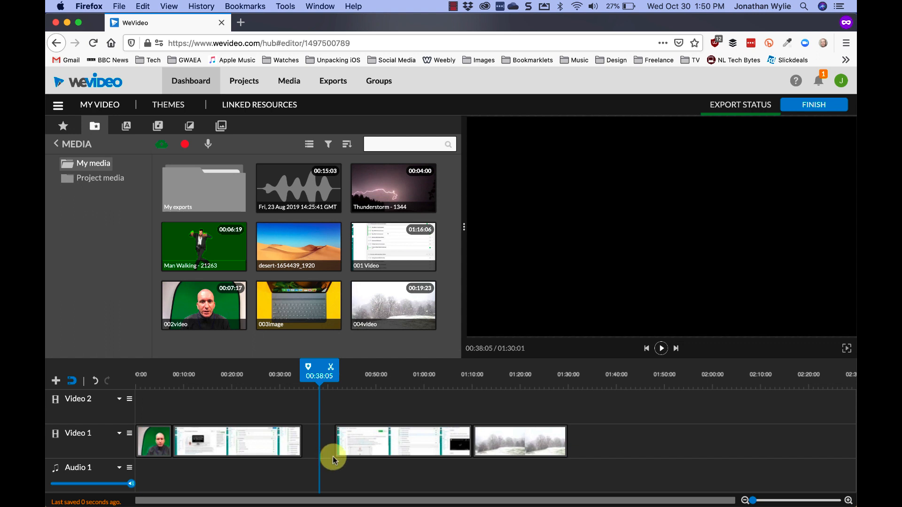
- Close the gap on Video 1 by moving the second part of 001 Video to 00:34:20 and 004video against its end
{"action": "left_click", "coordinate": [394, 442]}
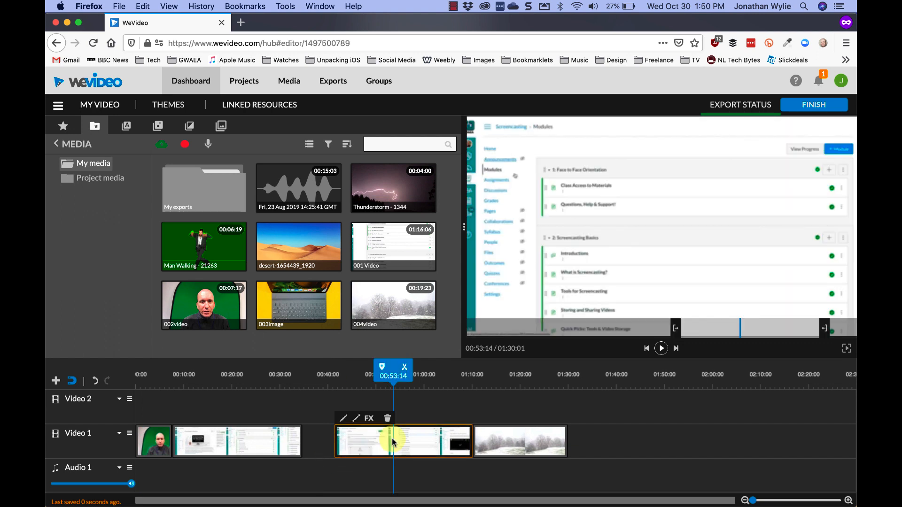
{"action": "left_click_drag", "start_coordinate": [394, 441], "coordinate": [363, 442]}
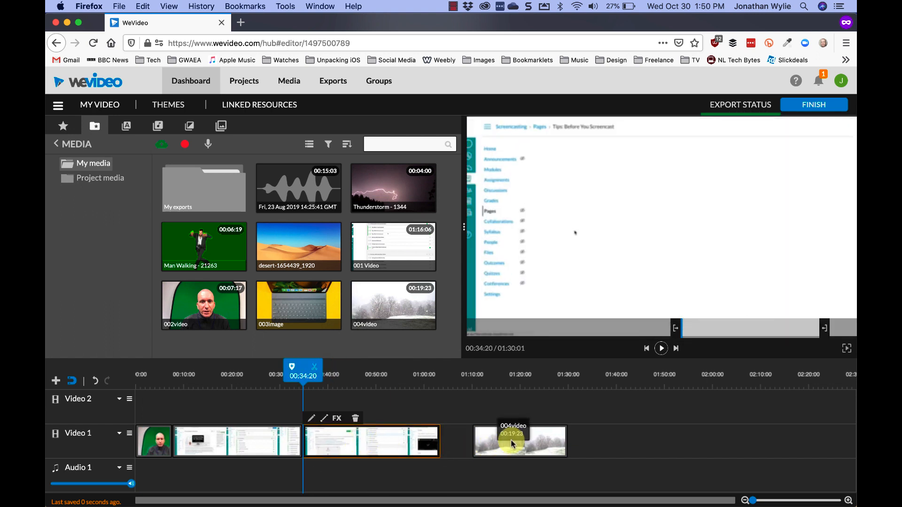
{"action": "left_click", "coordinate": [514, 443]}
{"action": "left_click_drag", "start_coordinate": [513, 443], "coordinate": [482, 442]}
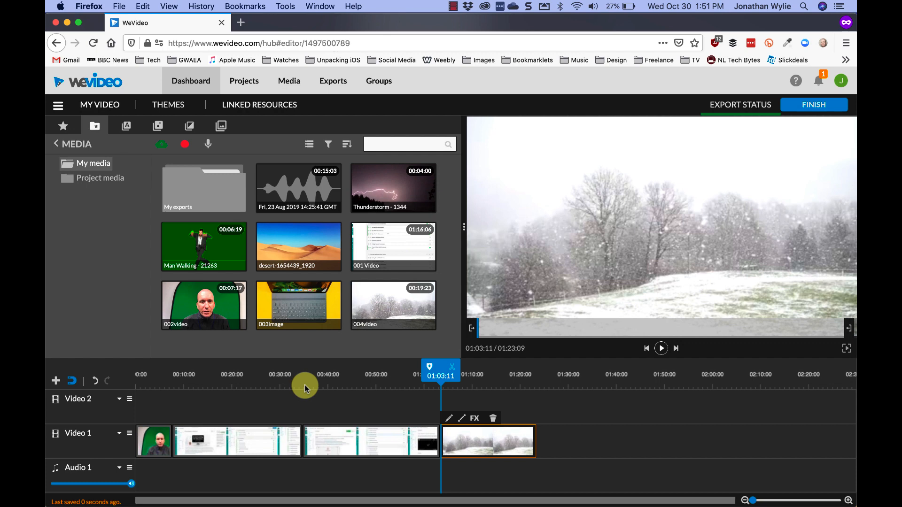
- Add the Star - Lower third motion title to the Video 2 track above the opening 002video clip, starting at about 00:01:21
{"action": "left_click", "coordinate": [158, 436]}
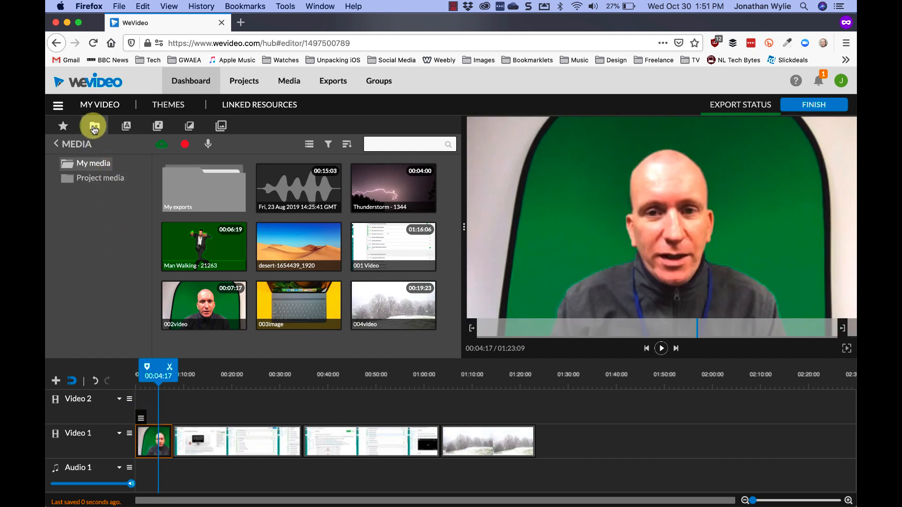
{"action": "left_click", "coordinate": [127, 128]}
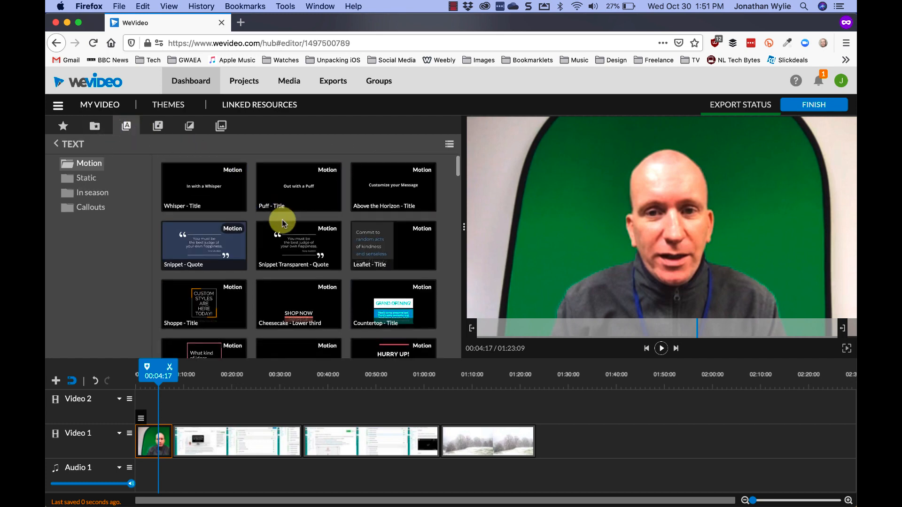
{"action": "scroll", "coordinate": [283, 220], "scroll_direction": "down", "scroll_amount": 3}
{"action": "scroll", "coordinate": [283, 221], "scroll_direction": "down", "scroll_amount": 5}
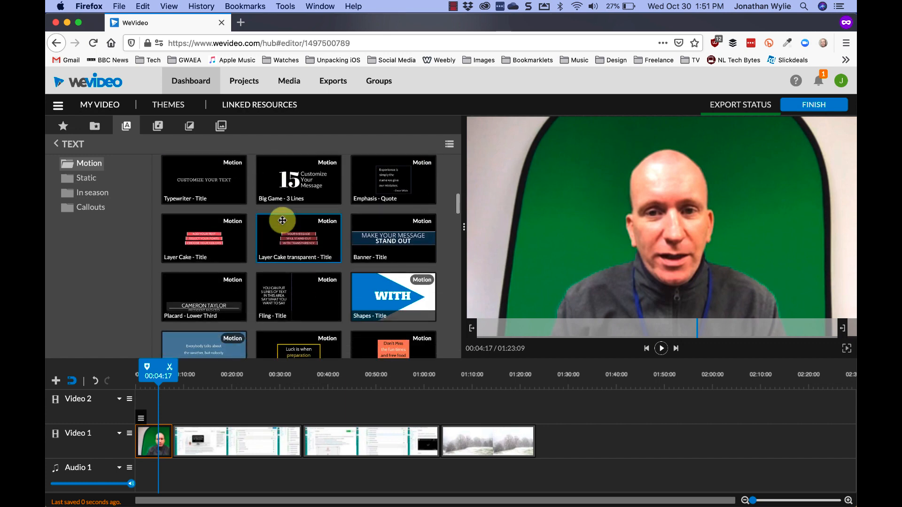
{"action": "scroll", "coordinate": [282, 220], "scroll_direction": "down", "scroll_amount": 4}
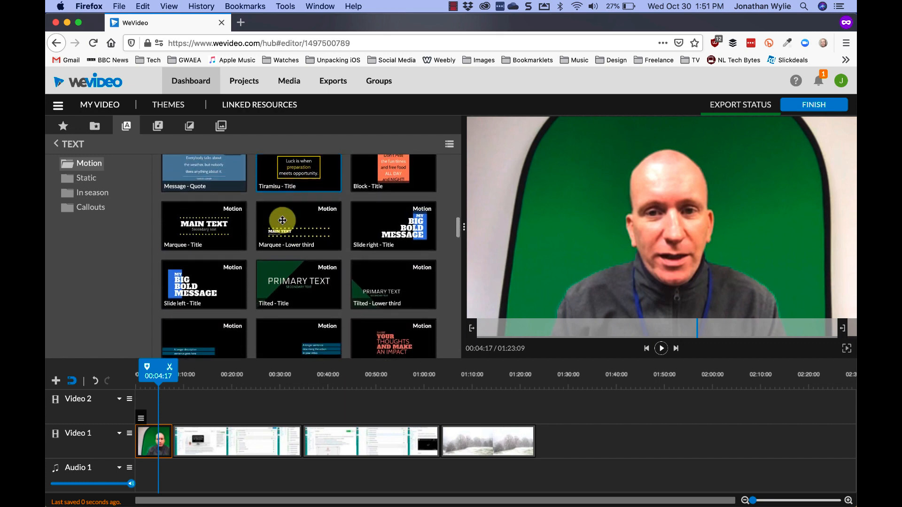
{"action": "scroll", "coordinate": [282, 221], "scroll_direction": "down", "scroll_amount": 3}
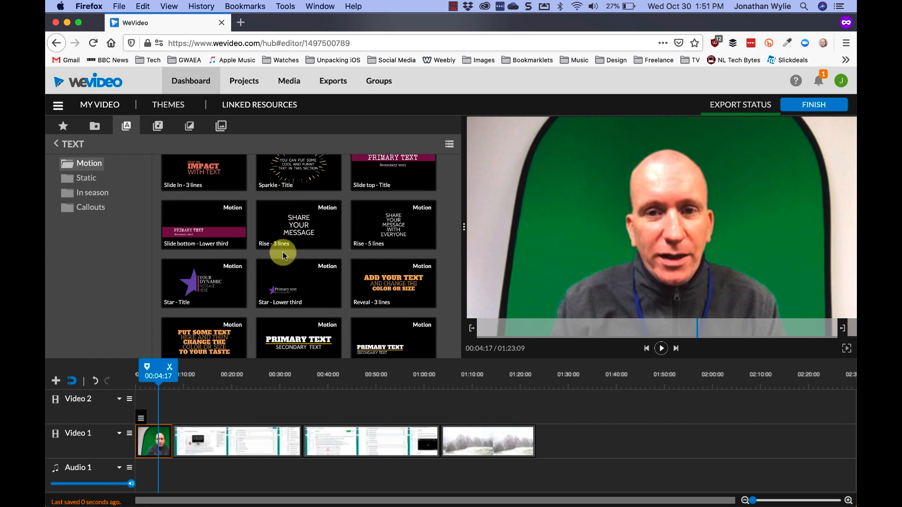
{"action": "left_click", "coordinate": [290, 285]}
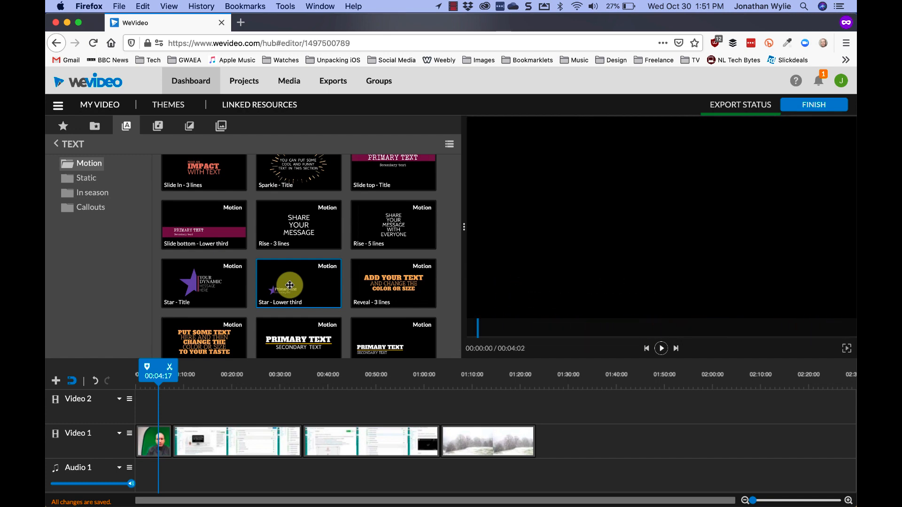
{"action": "left_click_drag", "start_coordinate": [289, 285], "coordinate": [159, 410]}
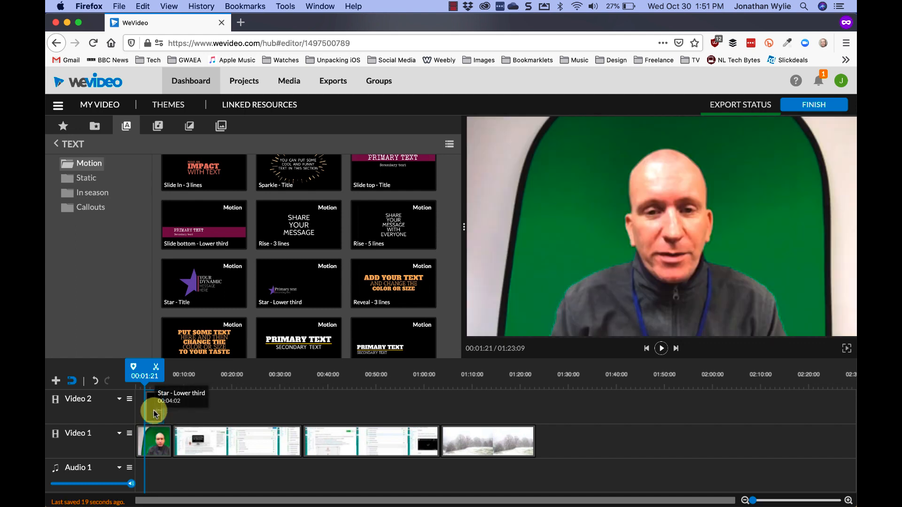
- Change the lower-third title's primary text to "Chnage My Text" and save the changes
{"action": "left_click", "coordinate": [153, 413]}
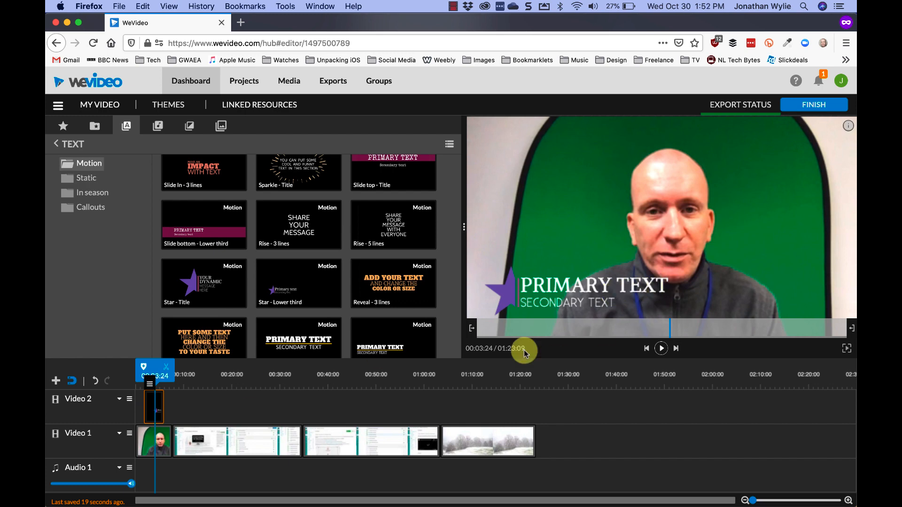
{"action": "mouse_move", "coordinate": [709, 500]}
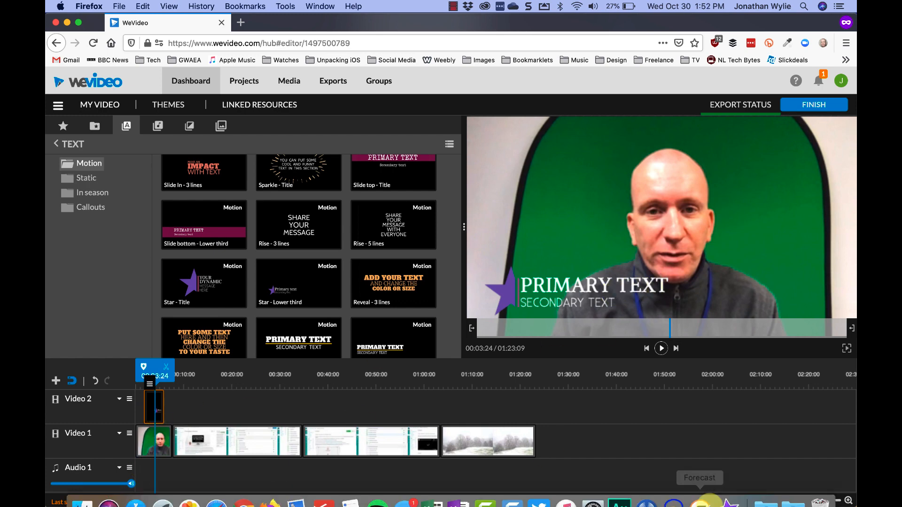
{"action": "left_click", "coordinate": [753, 500]}
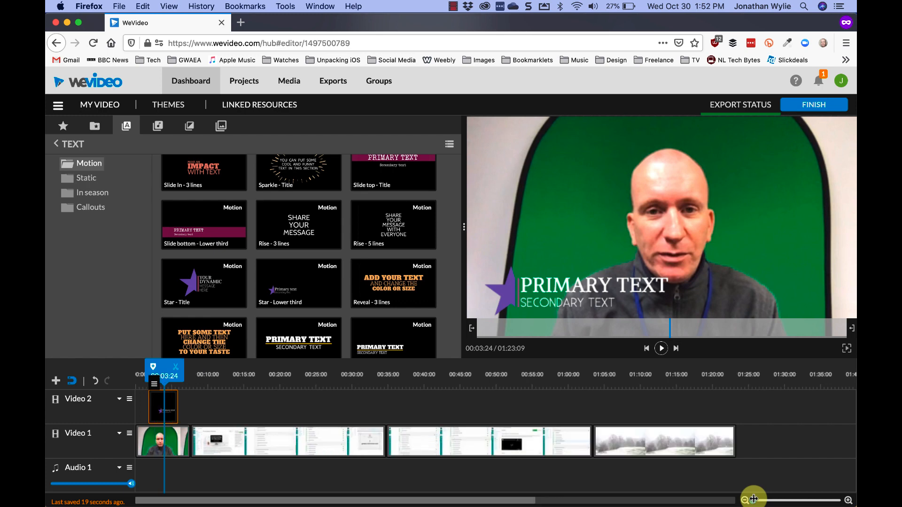
{"action": "left_click_drag", "start_coordinate": [753, 500], "coordinate": [758, 500]}
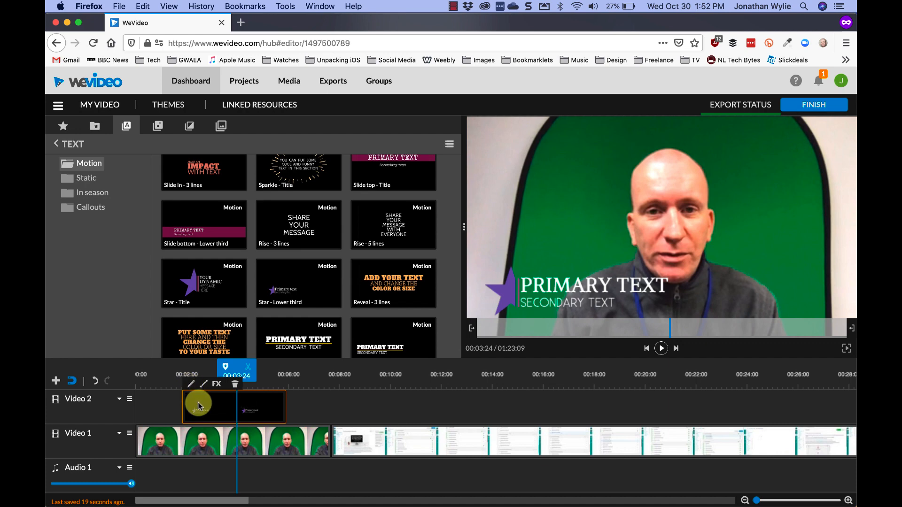
{"action": "left_click", "coordinate": [191, 384]}
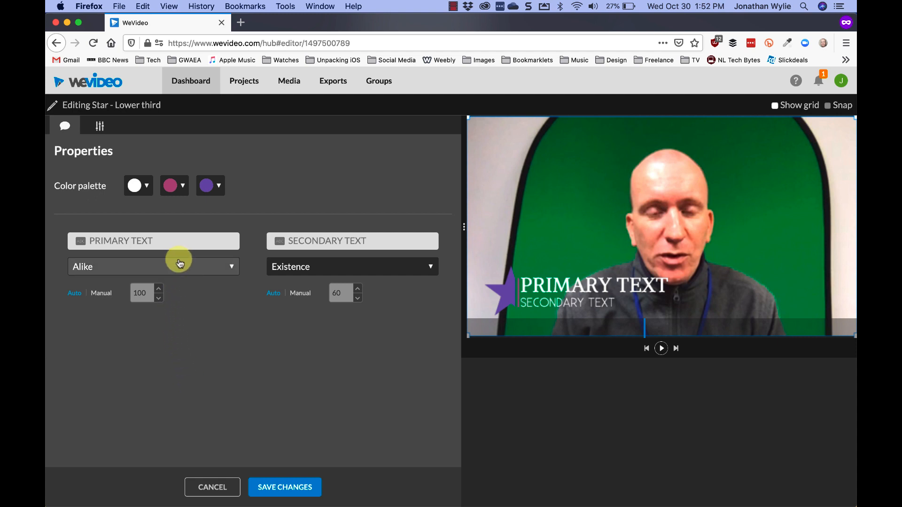
{"action": "left_click", "coordinate": [179, 242]}
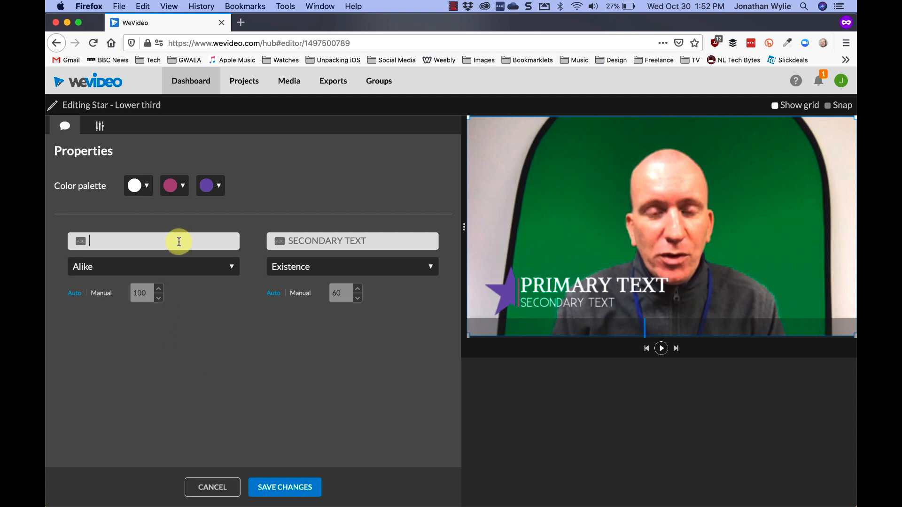
{"action": "type", "text": "Chnage My Text"}
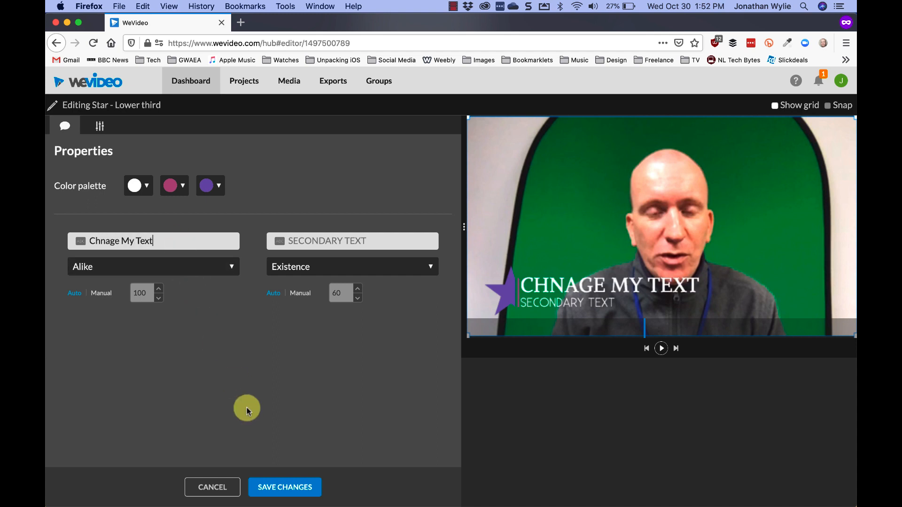
{"action": "left_click", "coordinate": [273, 487]}
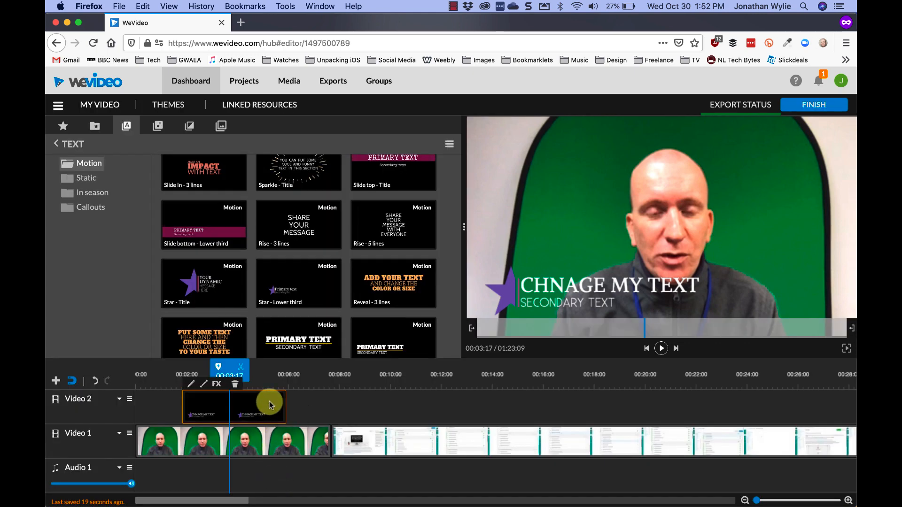
- Shorten the end of the lower-third title slightly and play the video from 00:01:17
{"action": "mouse_move", "coordinate": [271, 405]}
{"action": "left_mouse_down"}
{"action": "mouse_move", "coordinate": [215, 409]}
{"action": "mouse_move", "coordinate": [262, 414]}
{"action": "mouse_move", "coordinate": [282, 404]}
{"action": "mouse_move", "coordinate": [244, 407]}
{"action": "mouse_move", "coordinate": [281, 404]}
{"action": "left_mouse_up"}
{"action": "left_click_drag", "start_coordinate": [286, 364], "coordinate": [182, 371]}
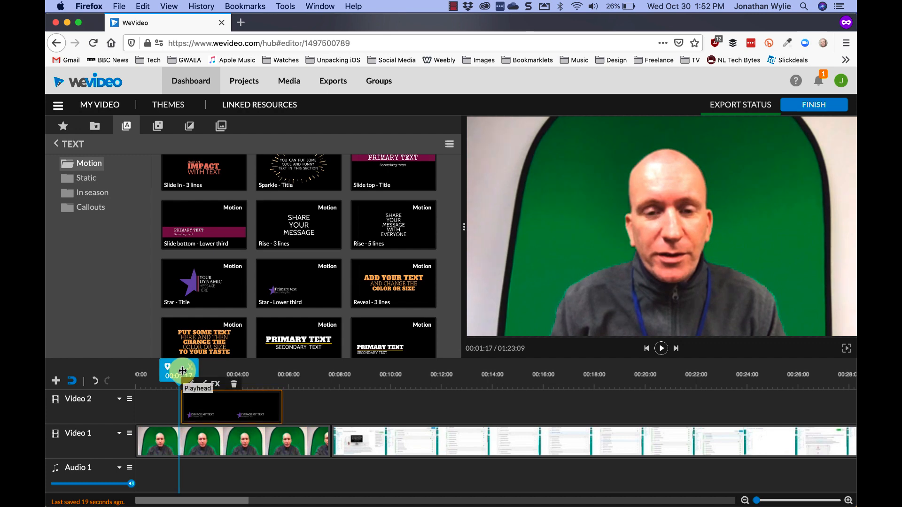
{"action": "key", "text": "space"}
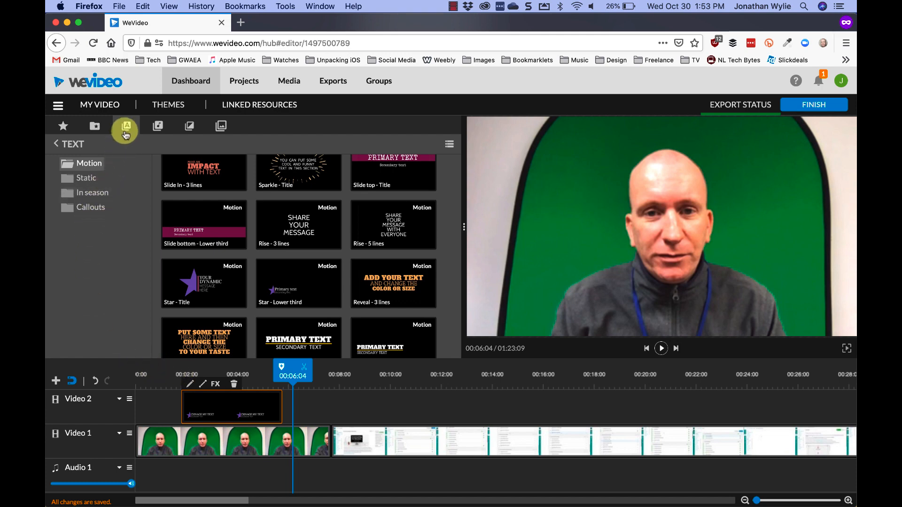
- Add the Party drive - BaltaZzar track from the Cheerful premium music to the start of the Audio 1 track
{"action": "left_click", "coordinate": [158, 127]}
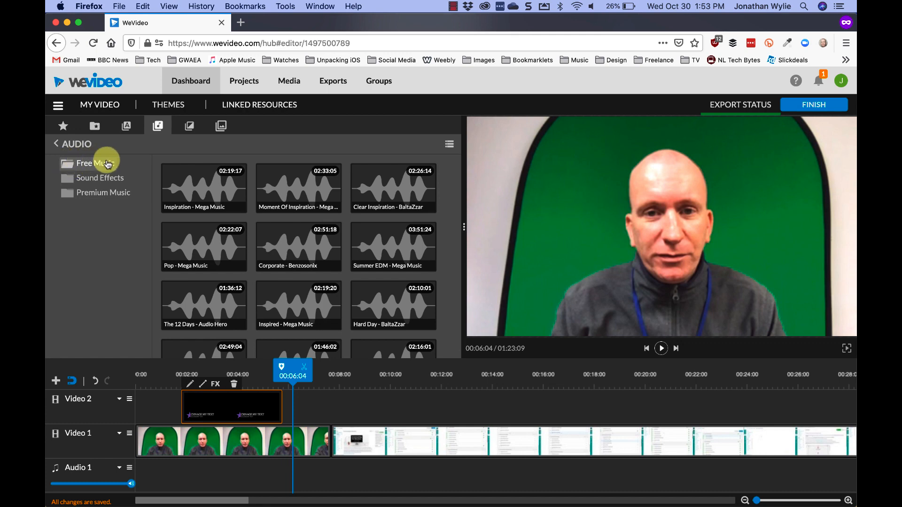
{"action": "left_click", "coordinate": [108, 177]}
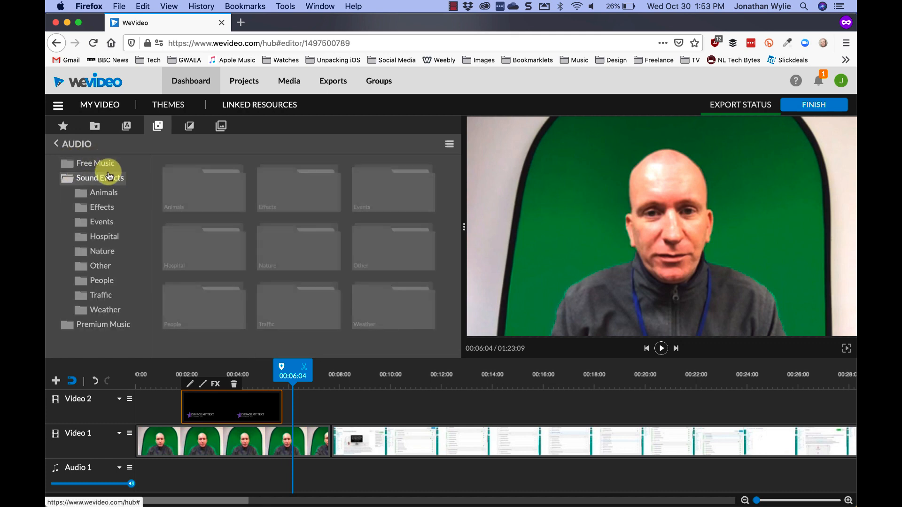
{"action": "left_click", "coordinate": [108, 177]}
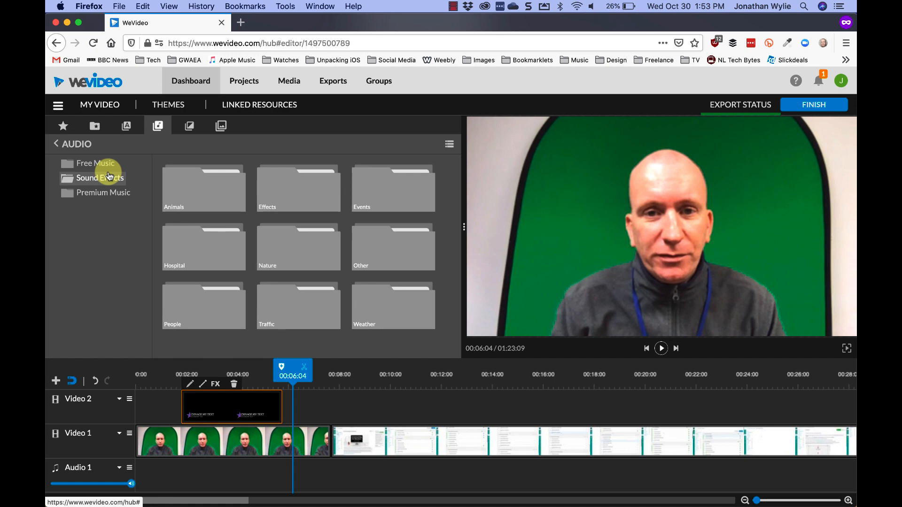
{"action": "left_click", "coordinate": [99, 193]}
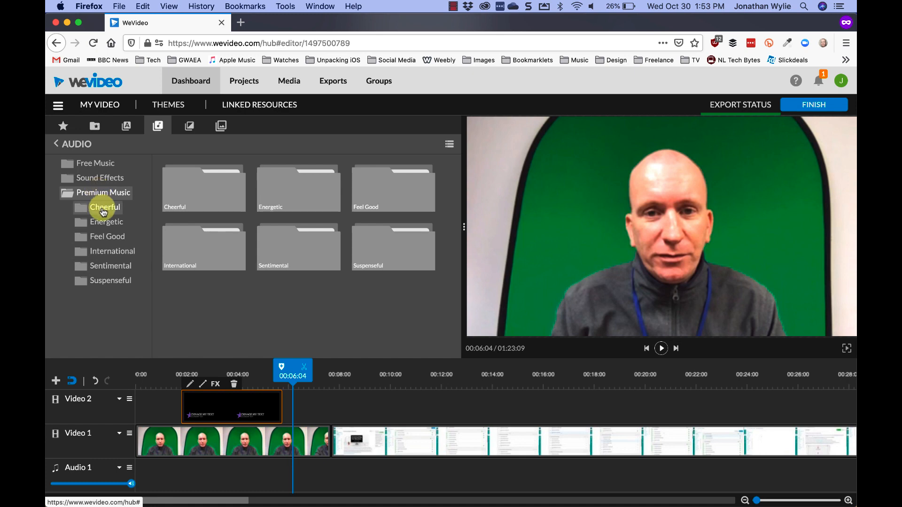
{"action": "left_click", "coordinate": [101, 211]}
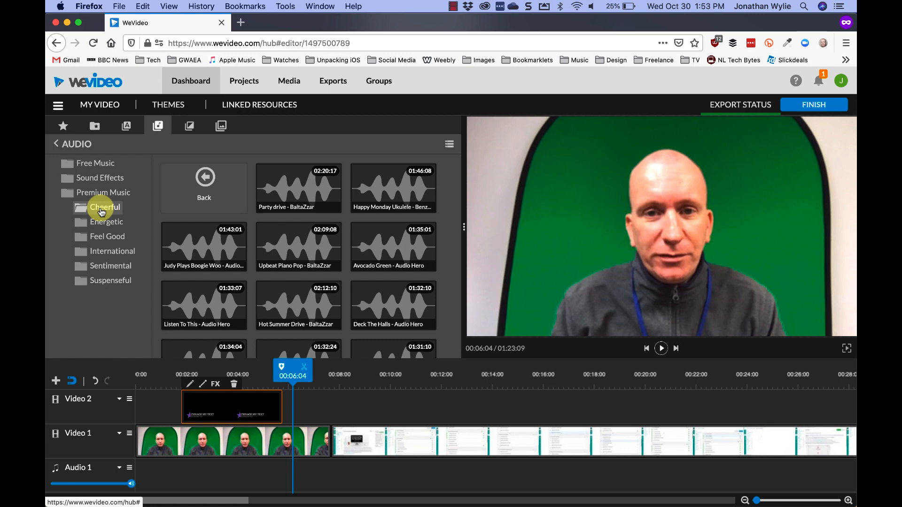
{"action": "left_click", "coordinate": [294, 194]}
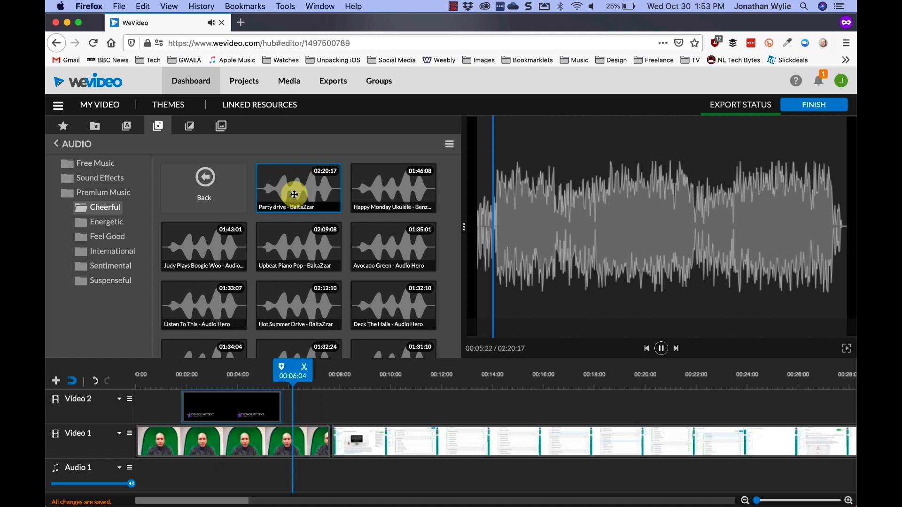
{"action": "left_click_drag", "start_coordinate": [294, 194], "coordinate": [150, 485]}
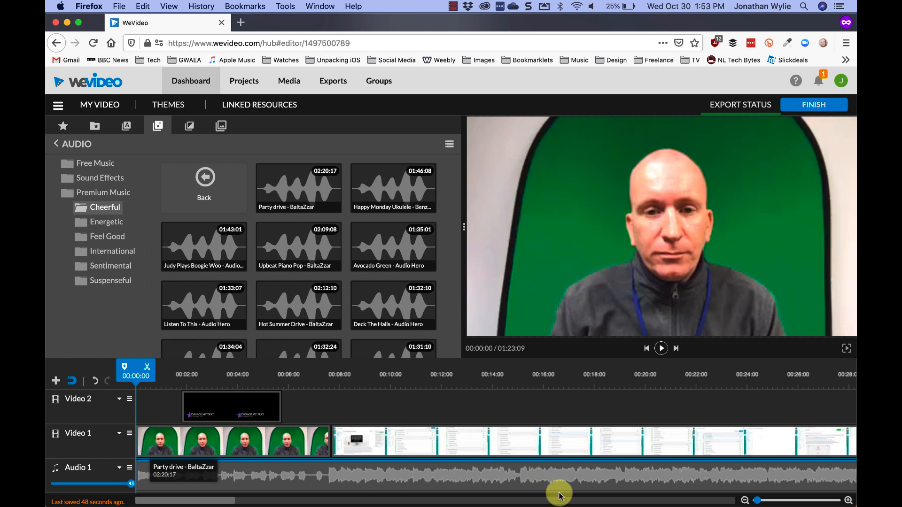
- Trim the end of the Party drive music clip to match the end of the video at 01:23:09
{"action": "left_click_drag", "start_coordinate": [764, 500], "coordinate": [753, 500]}
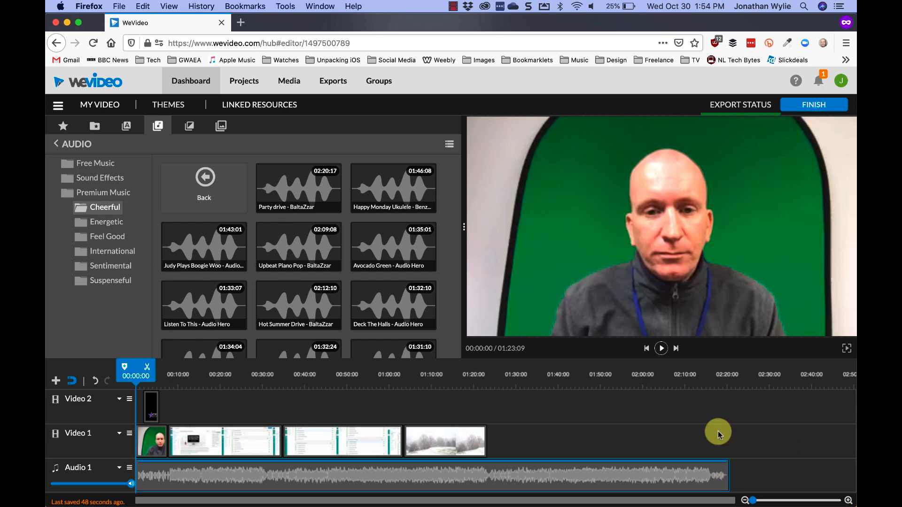
{"action": "left_click", "coordinate": [695, 475]}
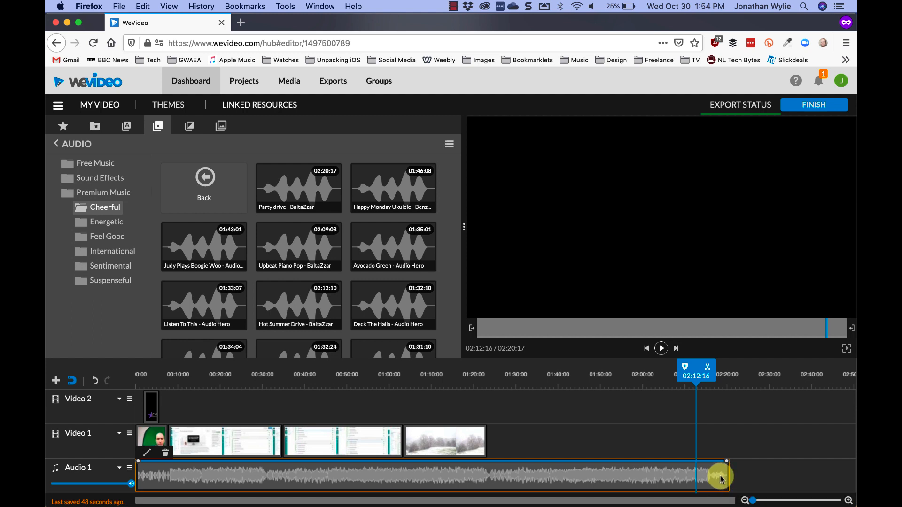
{"action": "left_click_drag", "start_coordinate": [726, 477], "coordinate": [485, 474]}
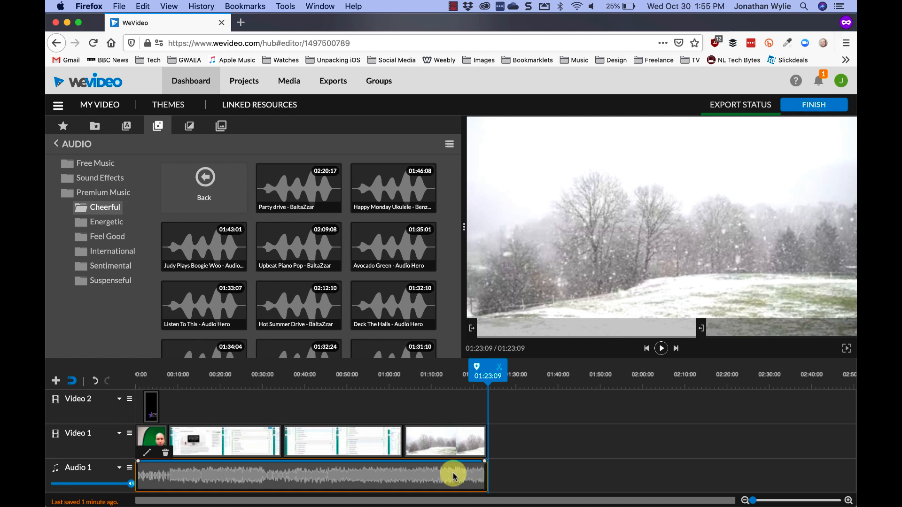
- Give the music clip a 5-second fade-out and lower the Audio 1 track volume to 11%
{"action": "left_click", "coordinate": [147, 456]}
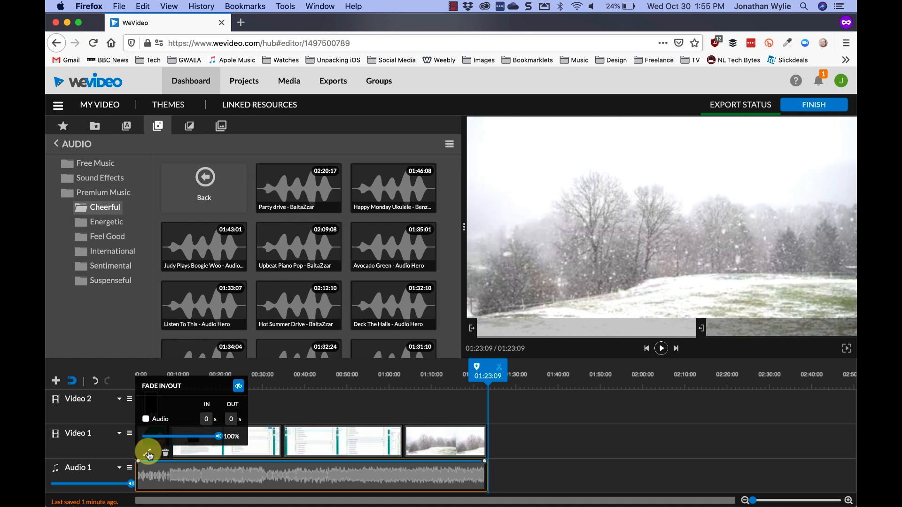
{"action": "left_click", "coordinate": [229, 420]}
{"action": "type", "text": "5"}
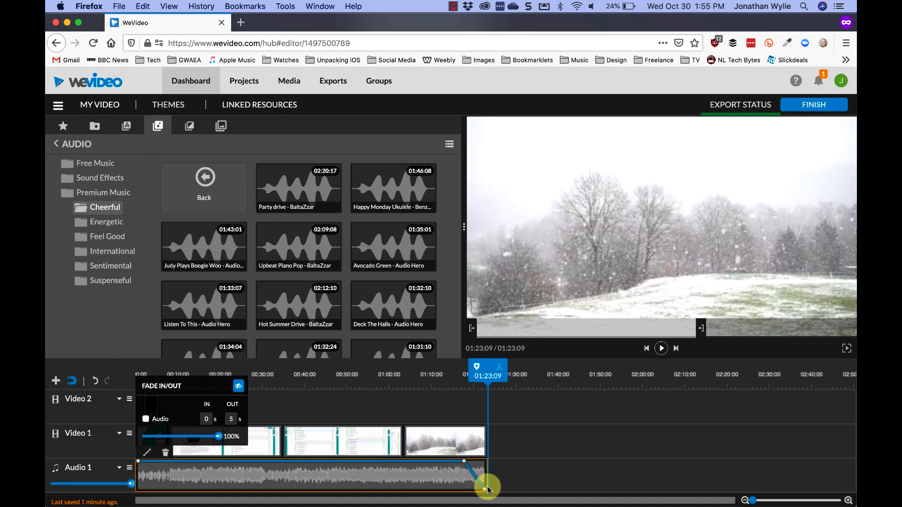
{"action": "left_click", "coordinate": [511, 487]}
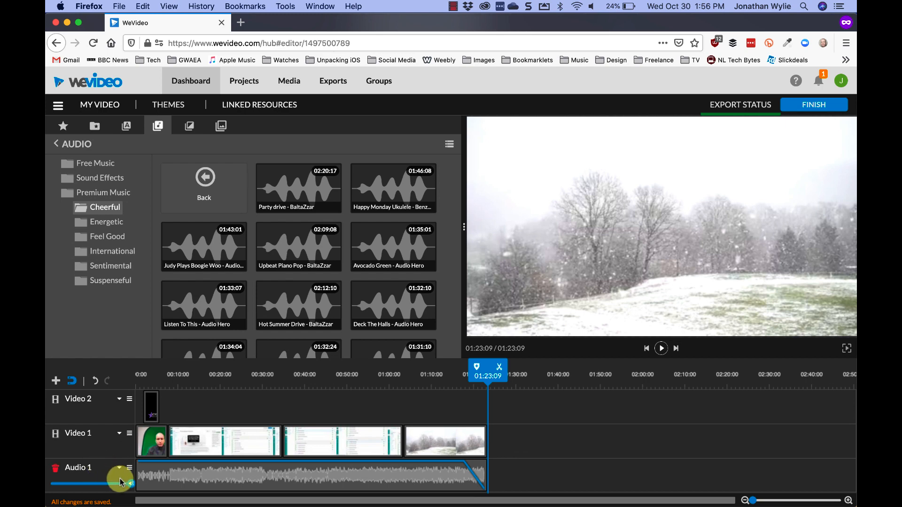
{"action": "mouse_move", "coordinate": [131, 487]}
{"action": "left_click_drag", "start_coordinate": [131, 486], "coordinate": [61, 484]}
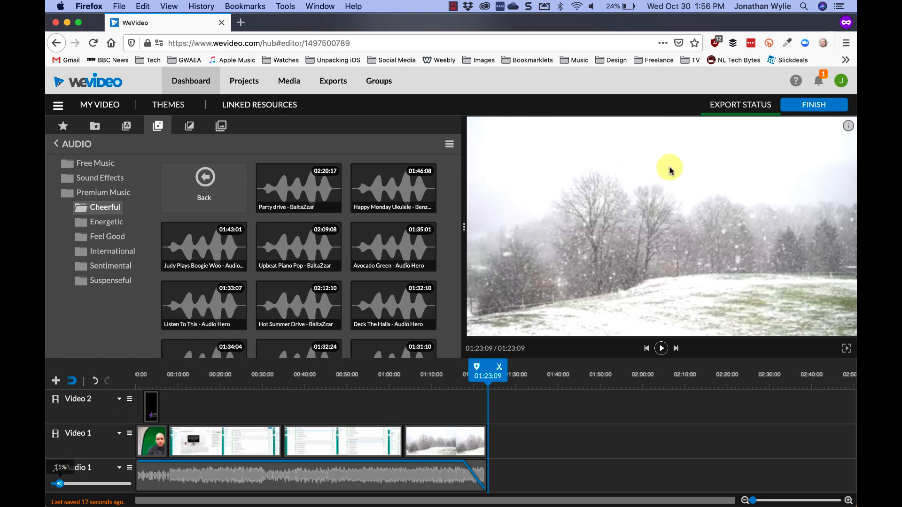
- Export the finished video under the title My Video 5 with the snowy trees as its thumbnail
{"action": "left_click", "coordinate": [796, 106]}
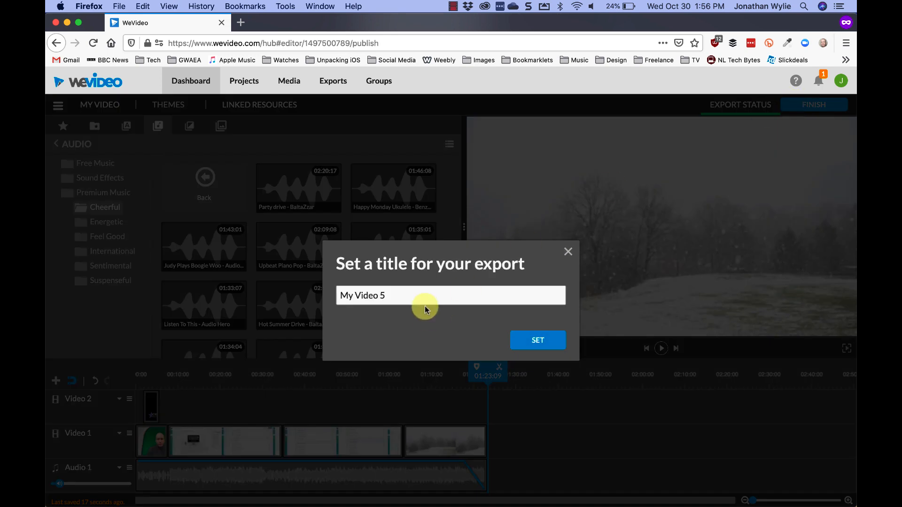
{"action": "left_click", "coordinate": [422, 299]}
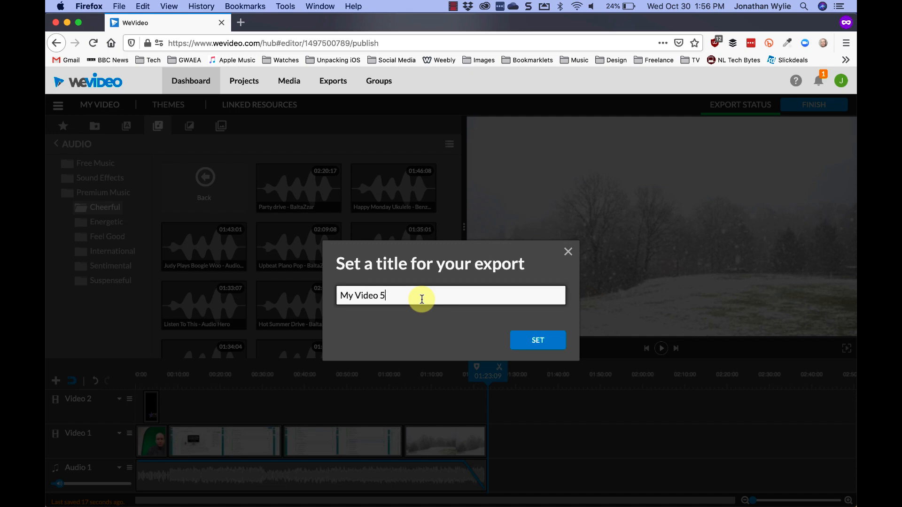
{"action": "left_click", "coordinate": [548, 344]}
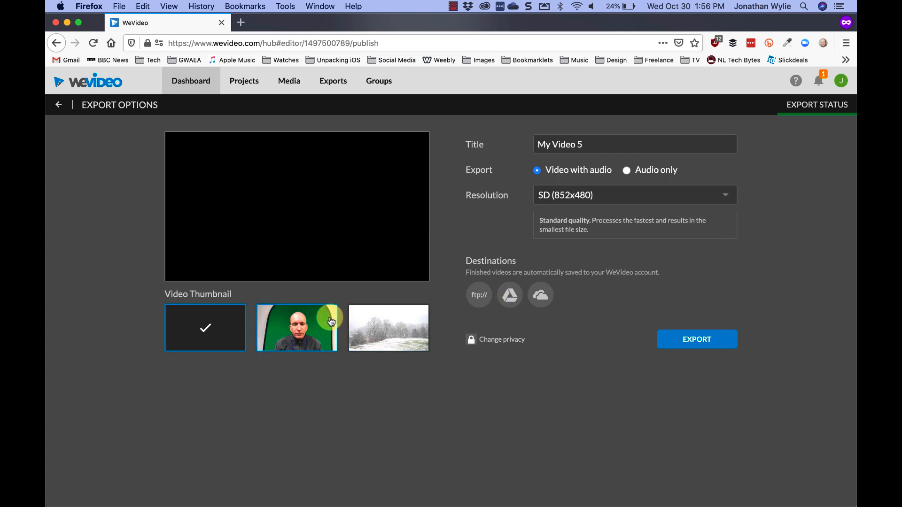
{"action": "left_click", "coordinate": [397, 343]}
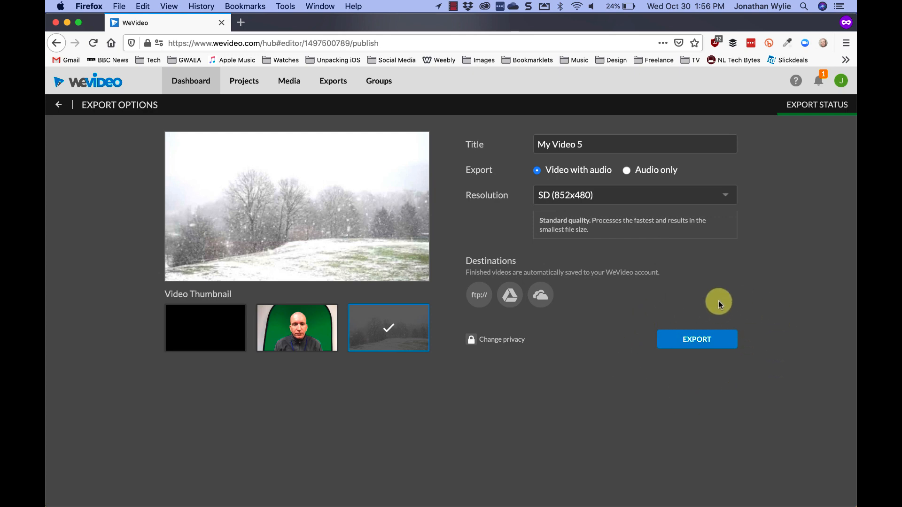
{"action": "left_click", "coordinate": [709, 339]}
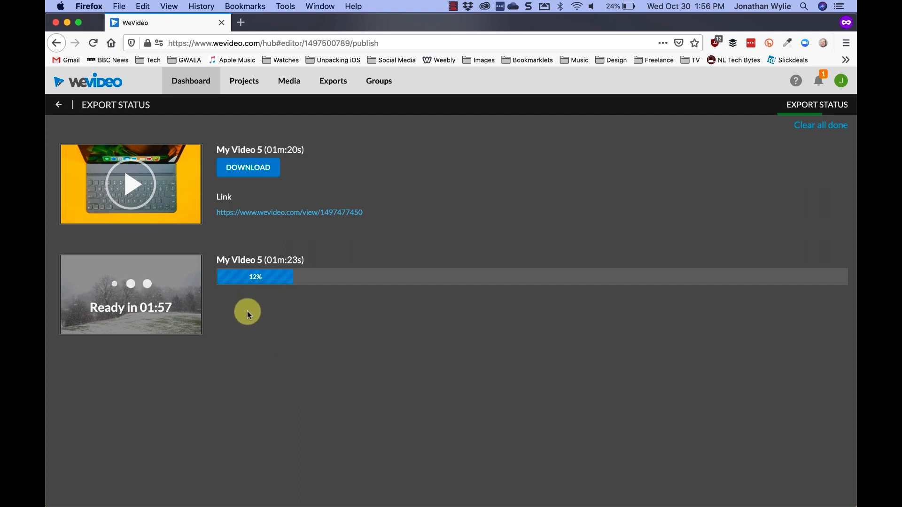
{"action": "left_click", "coordinate": [281, 179]}
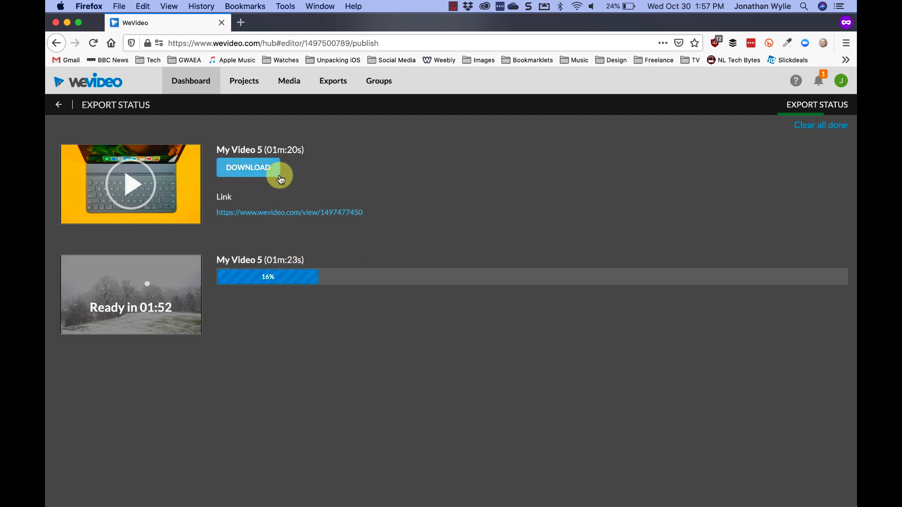